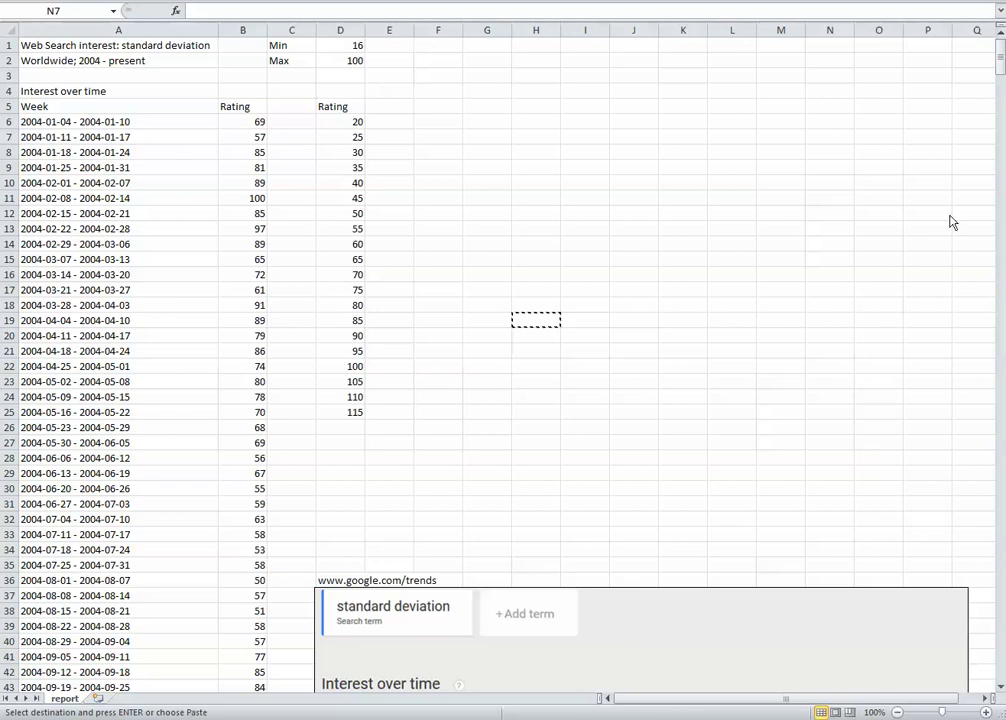
Examine the Google Trends chart below the data and the MIN and MAX formulas in D1 and D2
click(1000, 64)
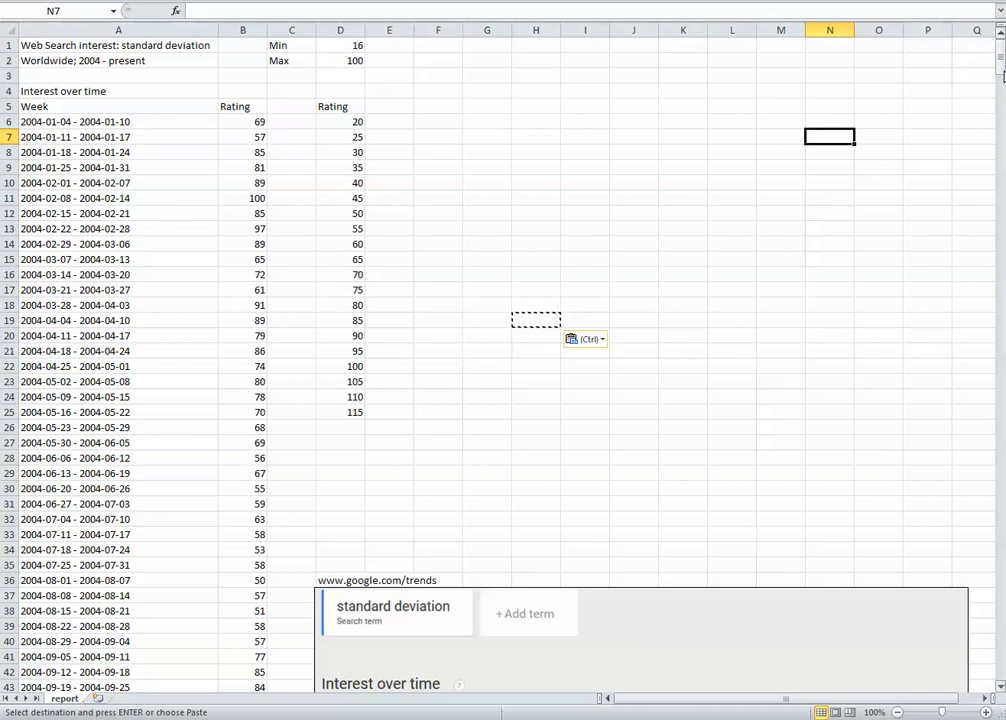
drag(1001, 64, 1001, 81)
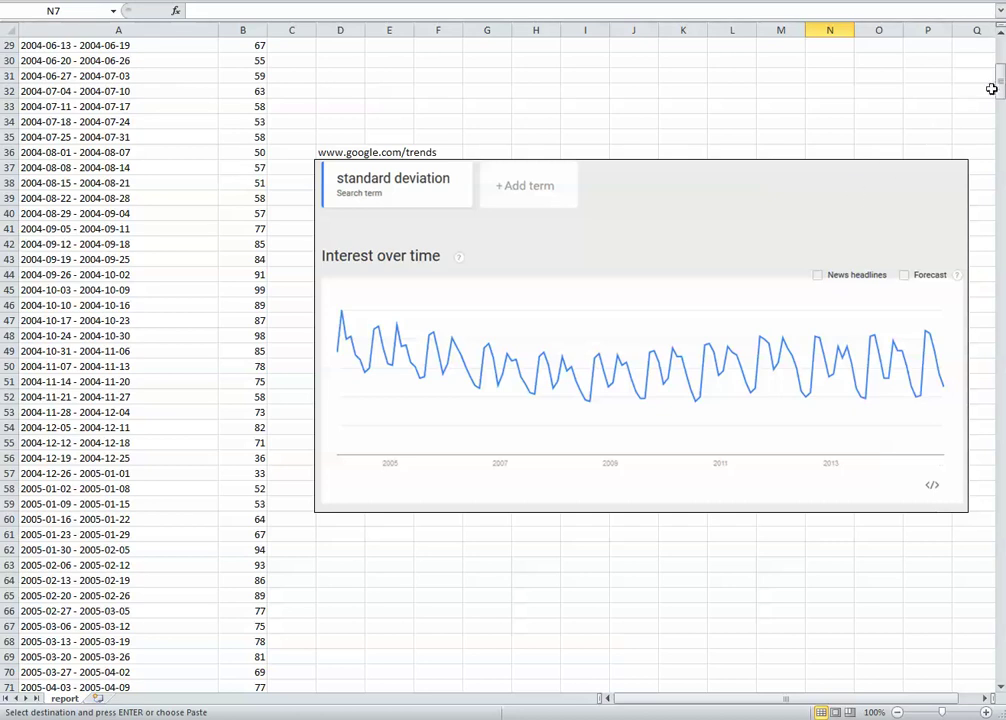
drag(998, 90, 998, 60)
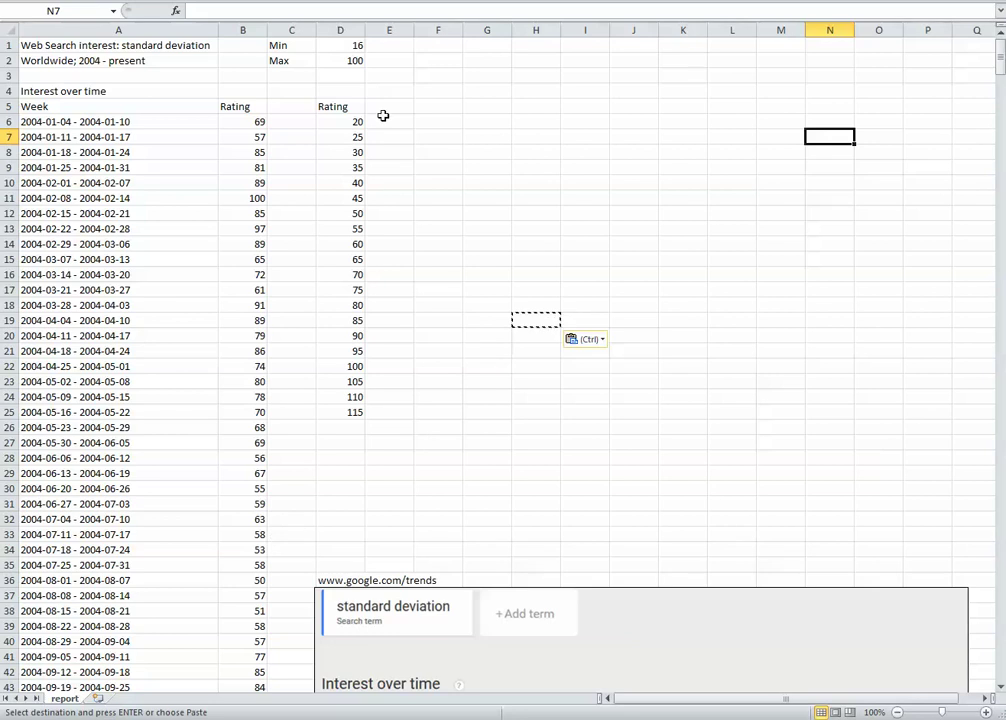
click(340, 44)
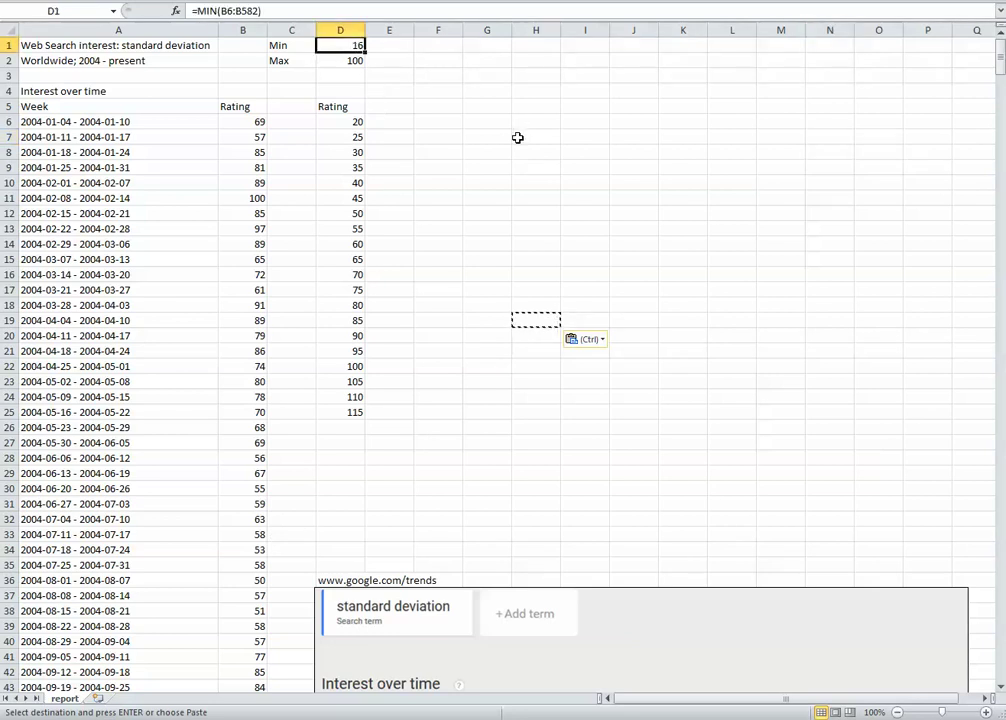
key(F2)
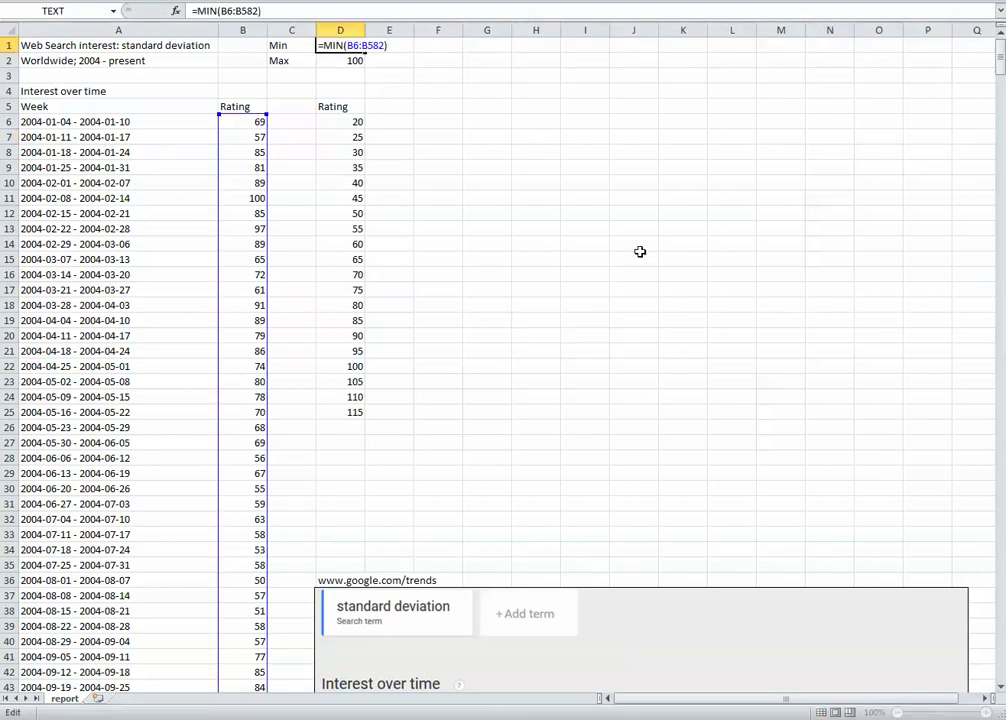
key(Escape)
click(353, 61)
key(F2)
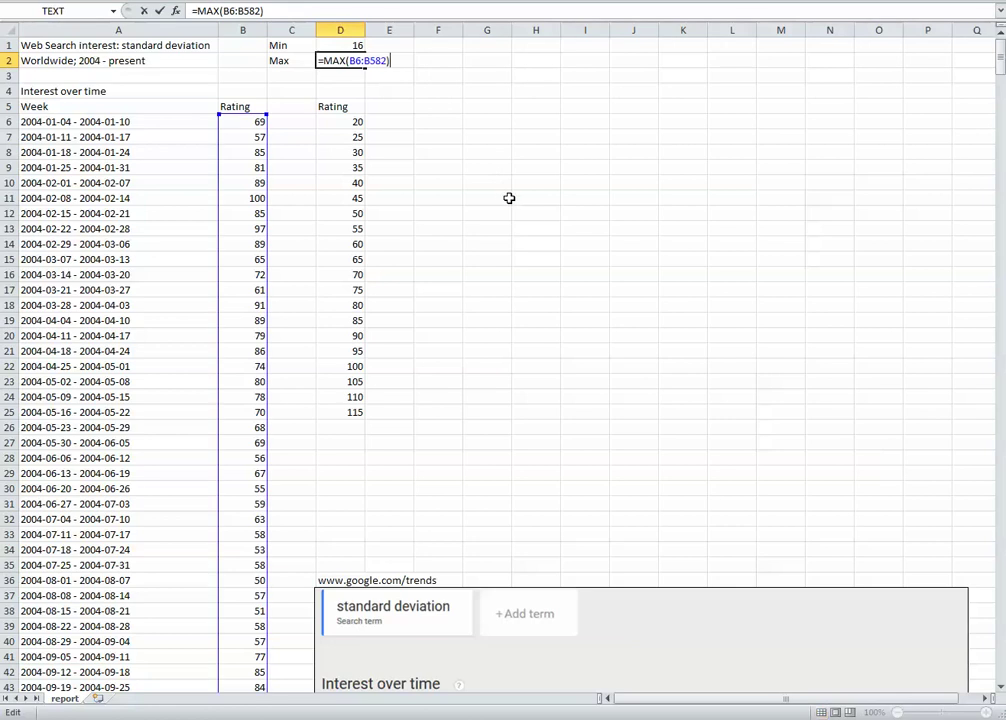
key(Escape)
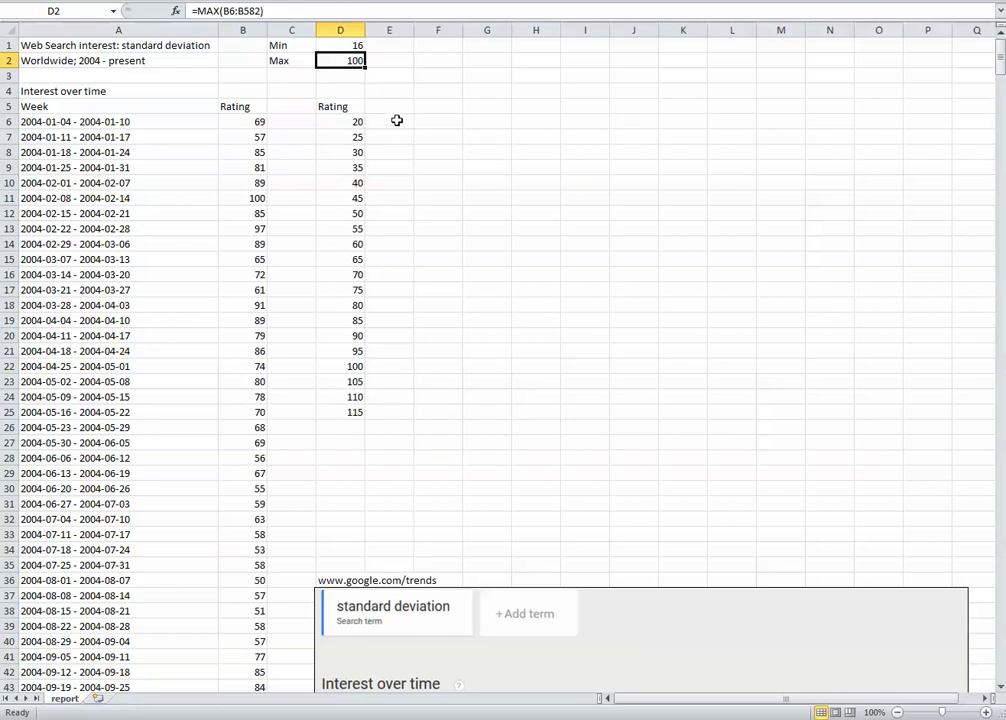
Enter =FREQUENCY(B6:B582,D6:D25) in E6, using the weekly ratings as data and column D as bins
click(396, 120)
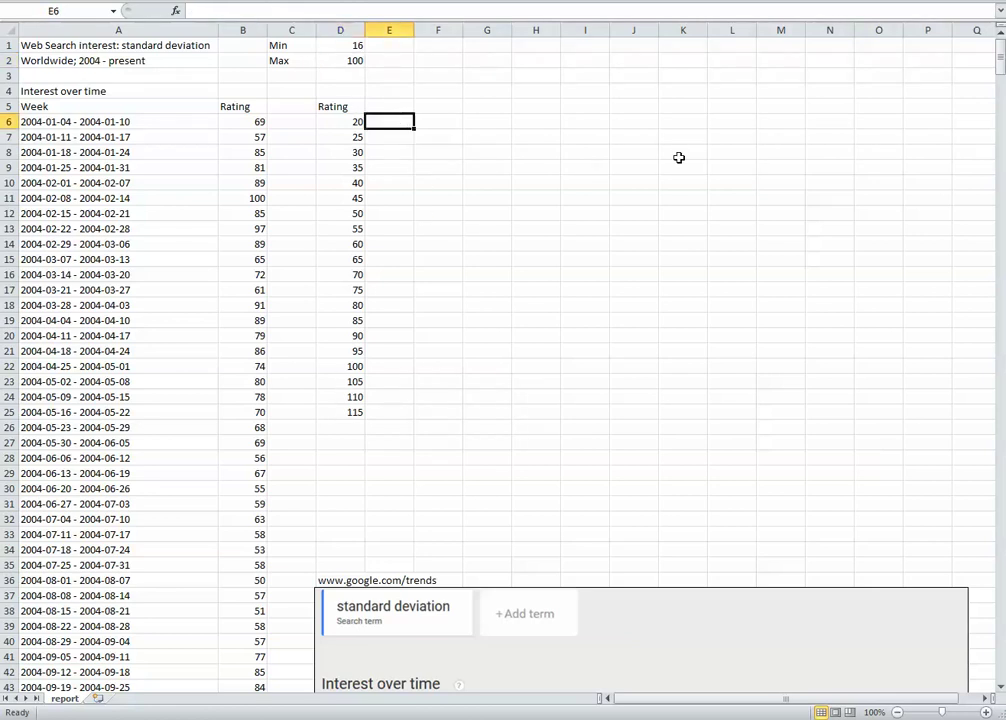
text(=fre)
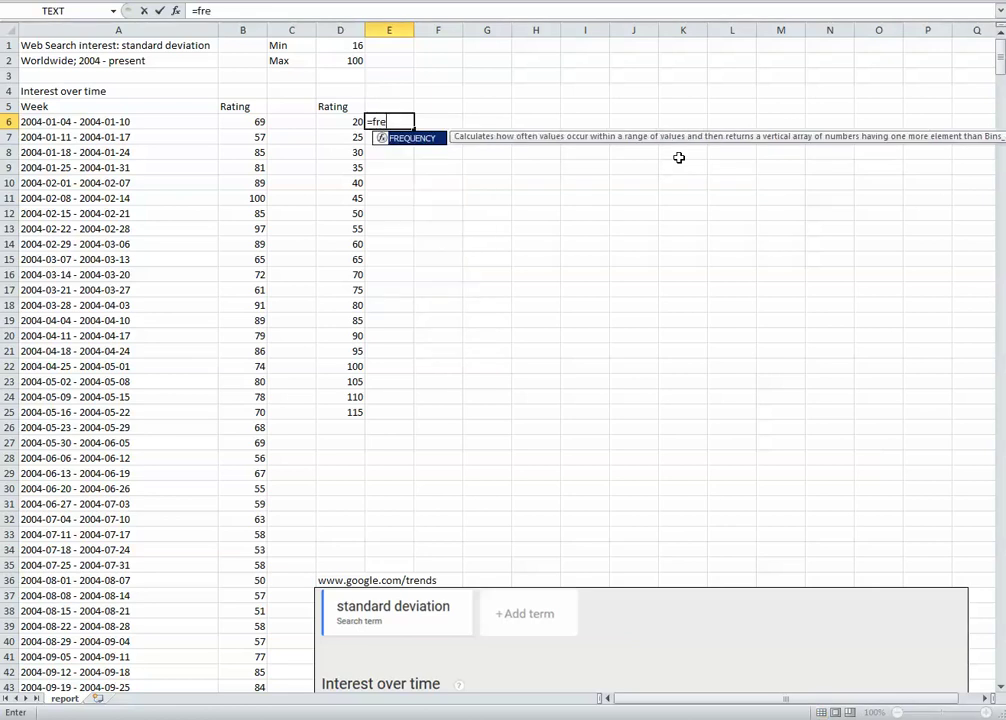
key(Tab)
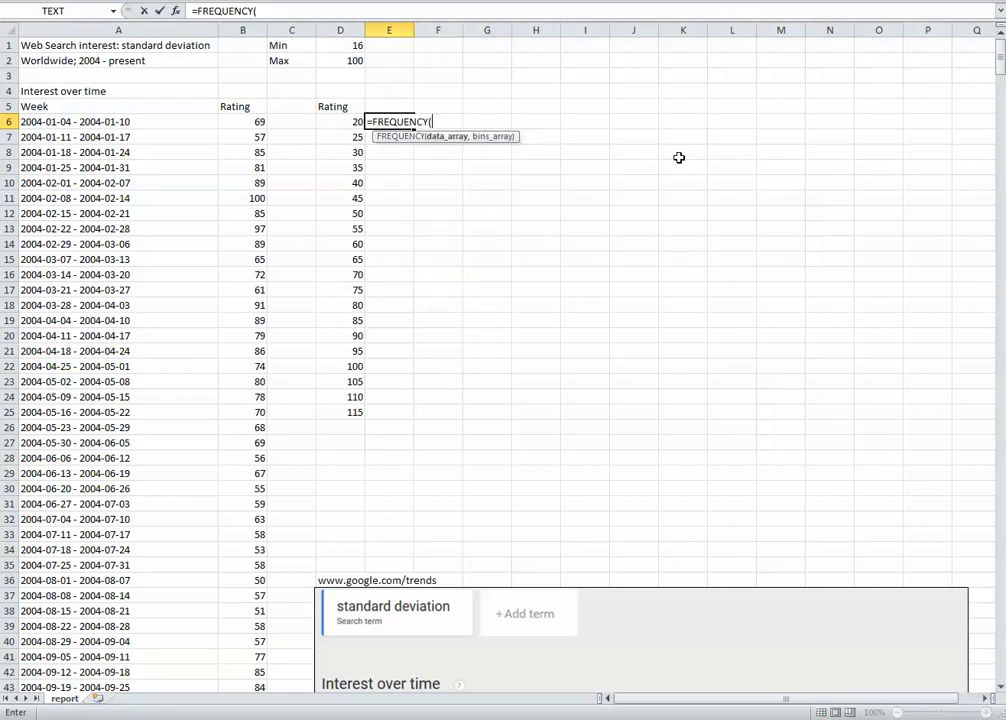
key(Left)
key(Left)
key(Left)
key(ctrl+shift+Down)
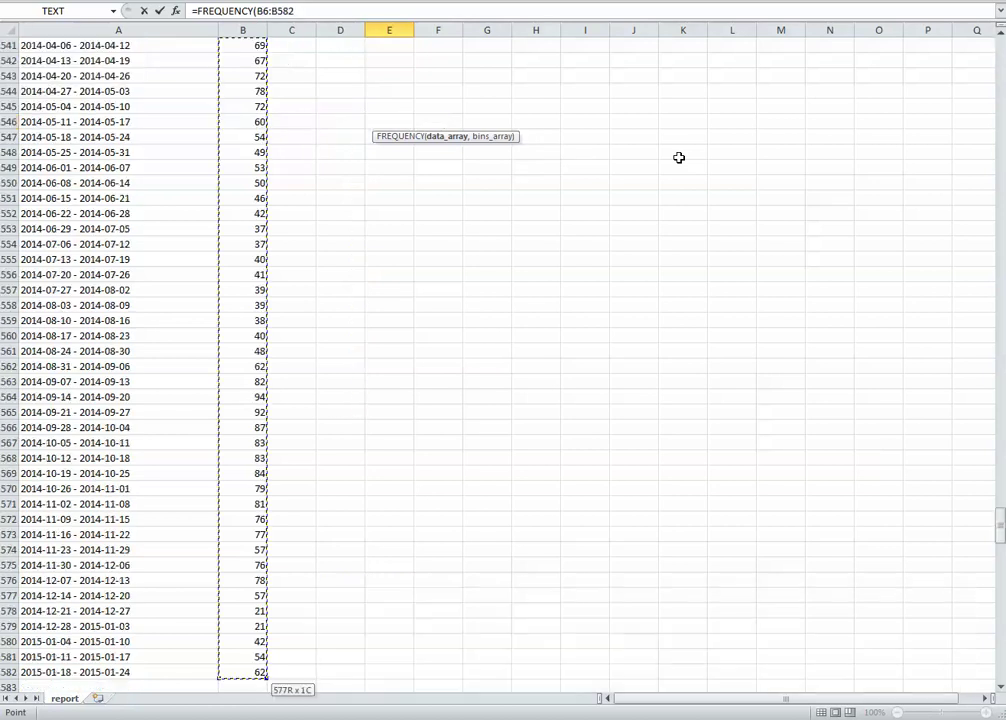
text(,)
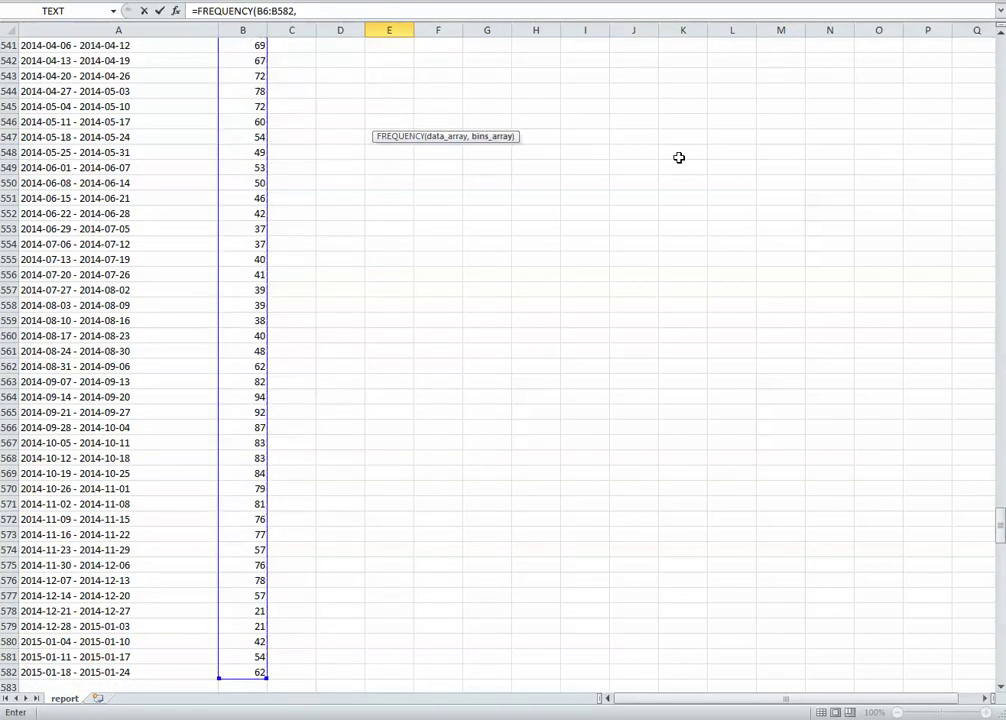
key(Up)
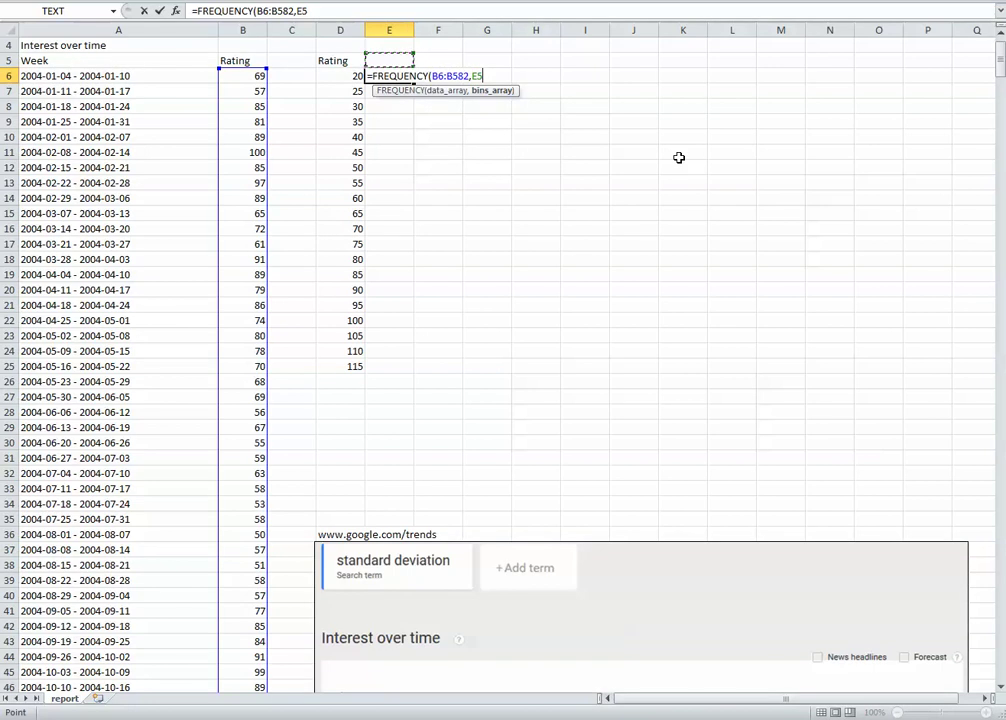
key(Left)
key(Down)
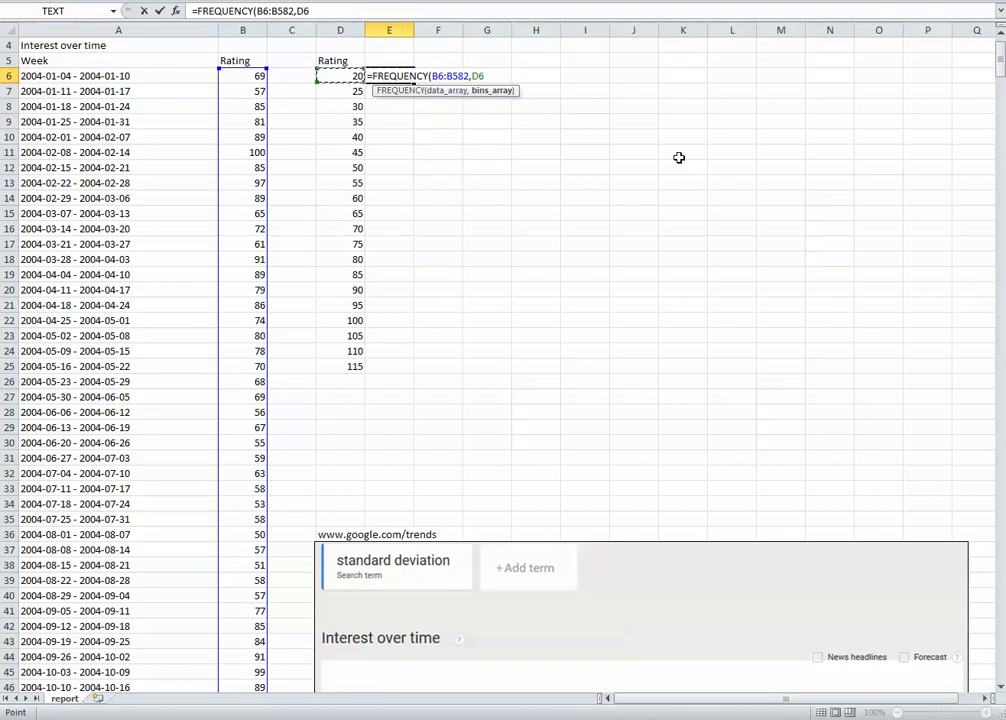
key(shift+Down)
key(shift+Down)
key(shift+Down)
key(shift+Down)
key(shift+Down)
key(shift+Down)
key(shift+Down)
key(shift+Down)
key(shift+Down)
key(shift+Down)
key(shift+Down)
key(shift+Down)
key(shift+Down)
key(shift+Down)
key(shift+Down)
key(shift+Down)
key(shift+Down)
key(shift+Down)
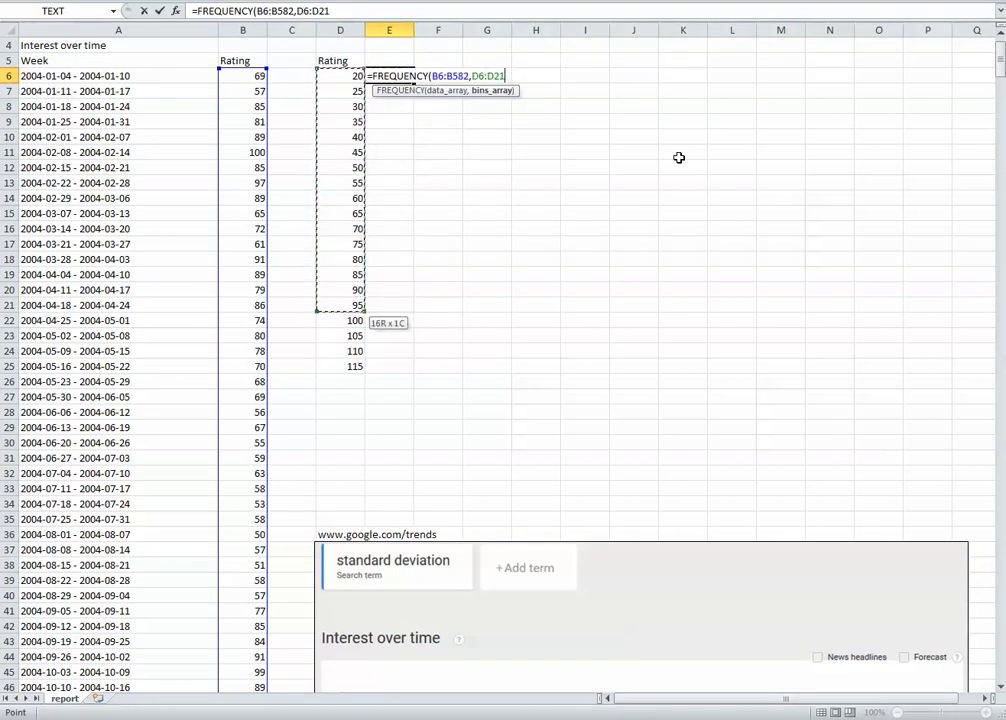
key(shift+Down)
text())
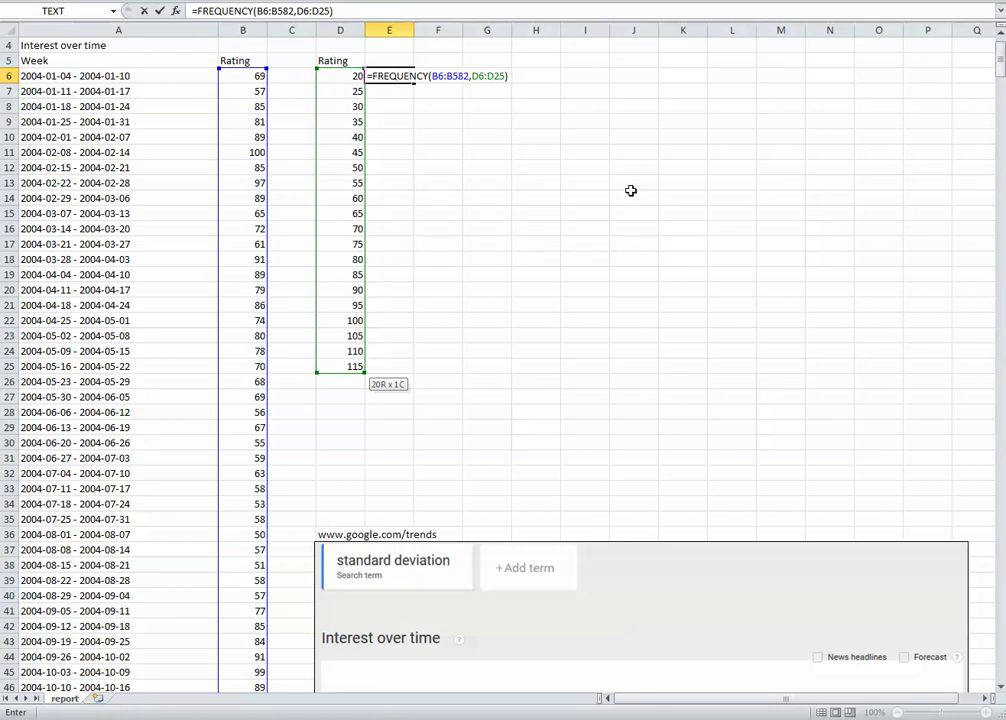
key(Return)
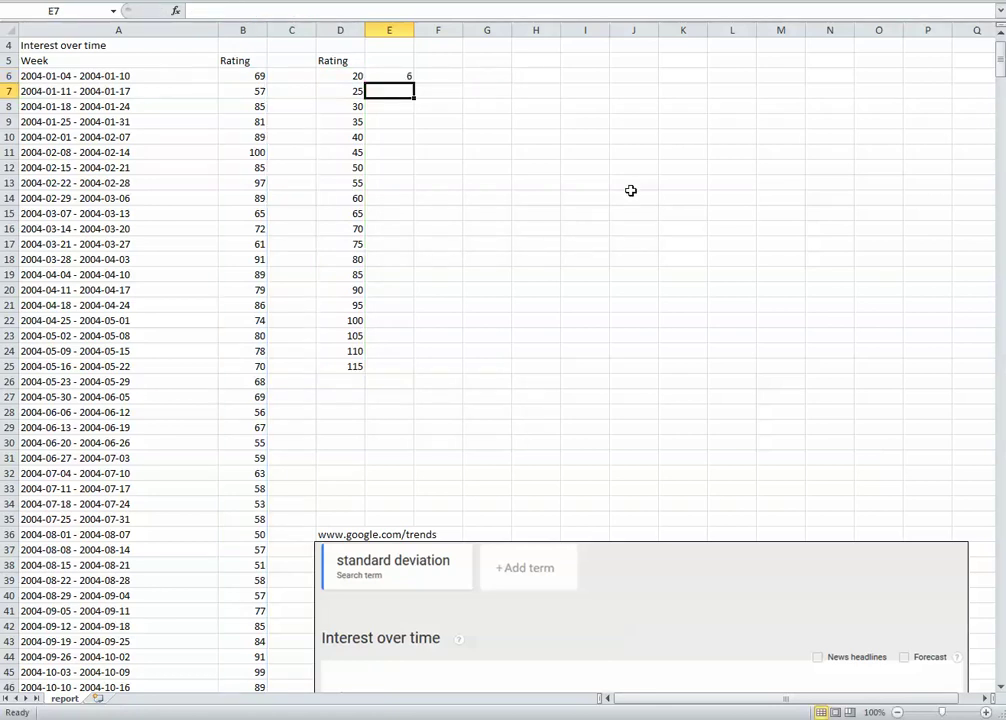
Extend the FREQUENCY formula from E6 down to E25 as one array formula
scroll(586, 123, up, 1)
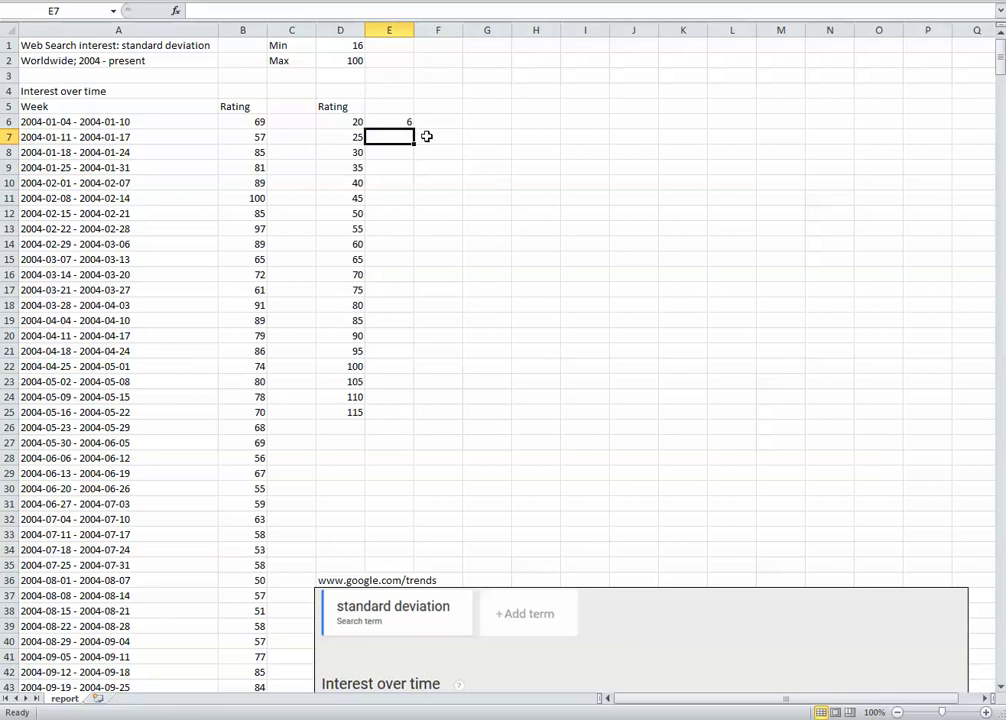
click(395, 121)
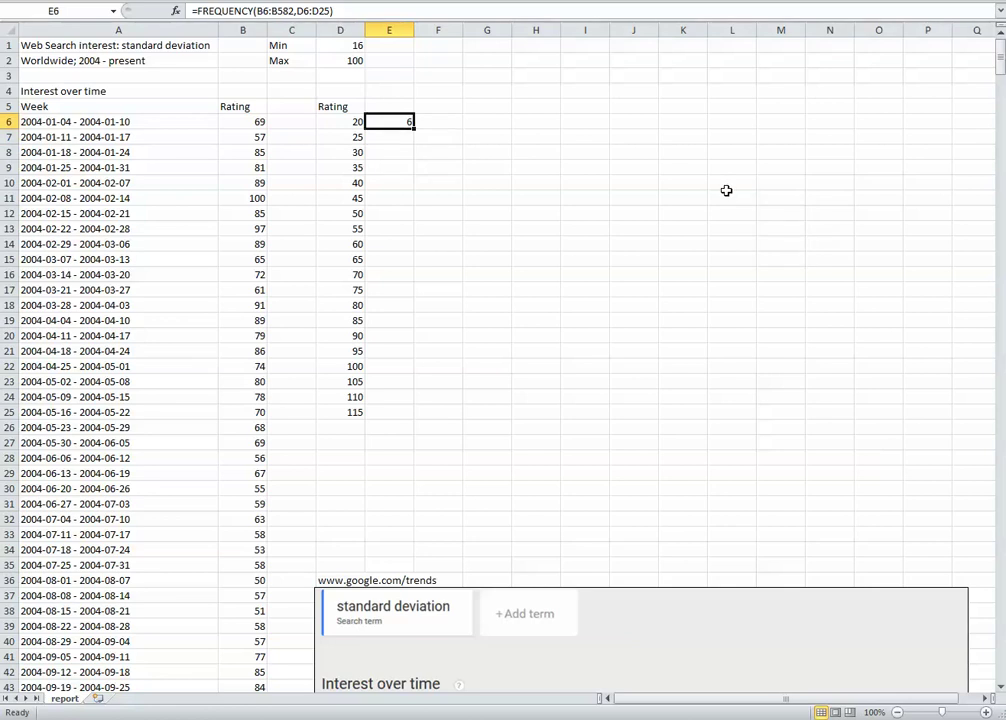
key(shift+Down)
key(shift+Down)
key(shift+Down)
key(shift+Down)
key(shift+Down)
key(shift+Down)
key(shift+Down)
key(shift+Down)
key(shift+Down)
key(shift+Down)
key(shift+Down)
key(shift+Down)
key(shift+Down)
key(shift+Down)
key(shift+Down)
key(shift+Down)
key(shift+Down)
key(shift+Down)
key(shift+Down)
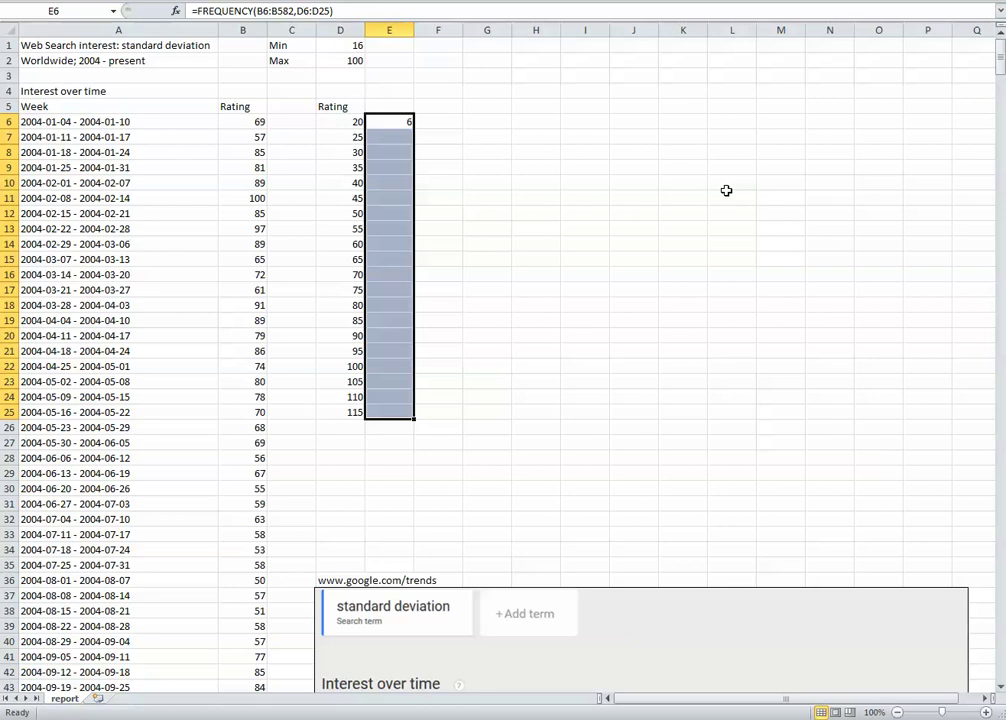
key(F2)
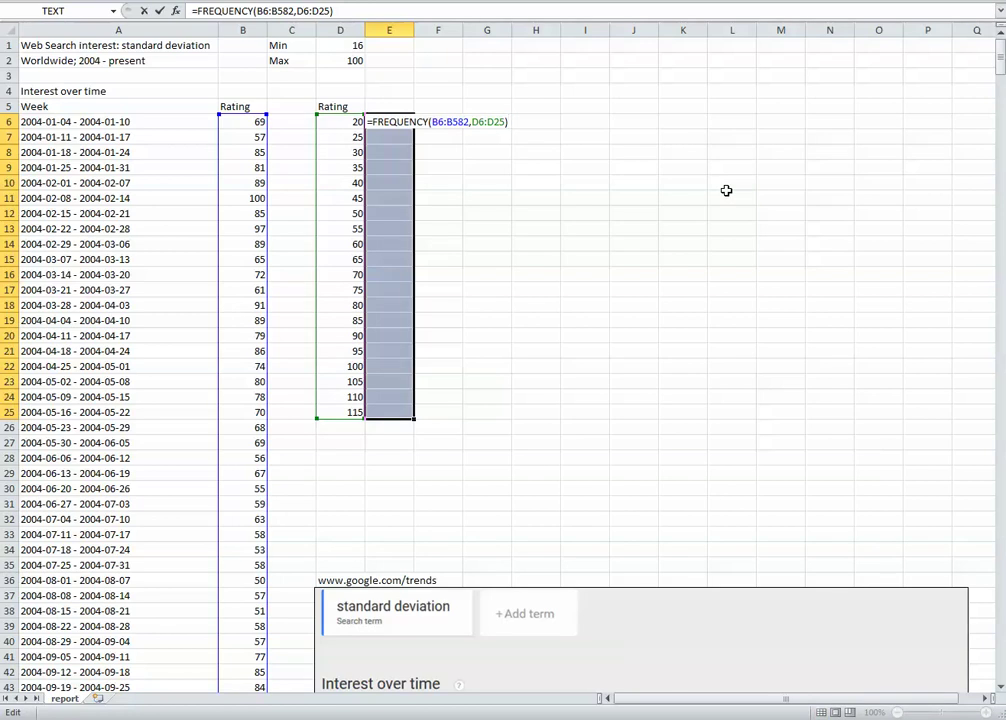
key(ctrl+shift+Return)
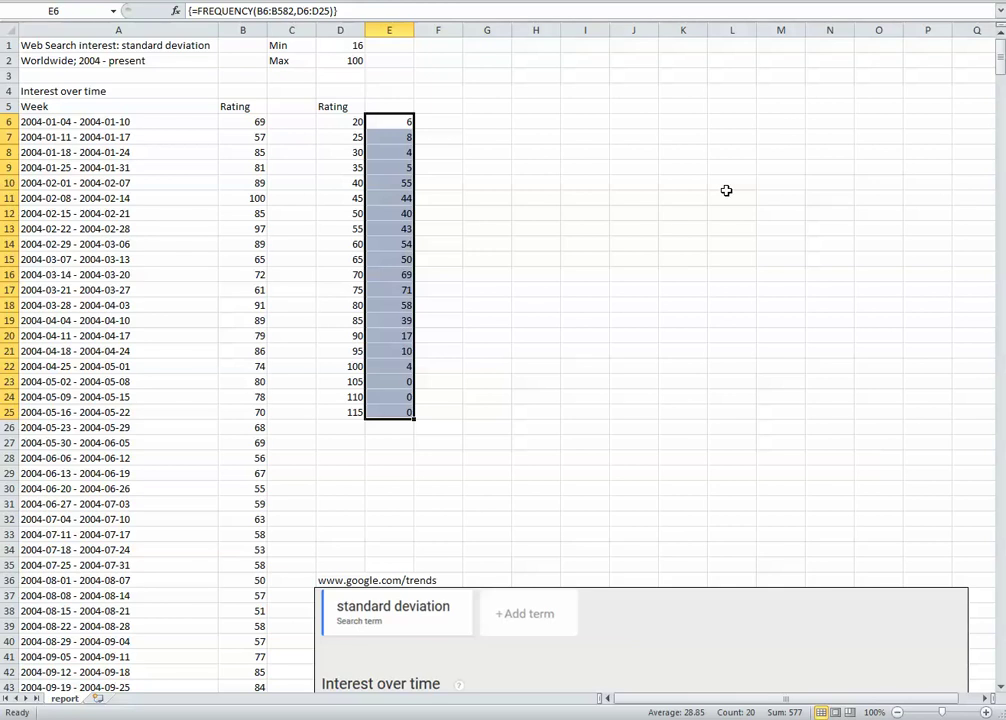
click(402, 123)
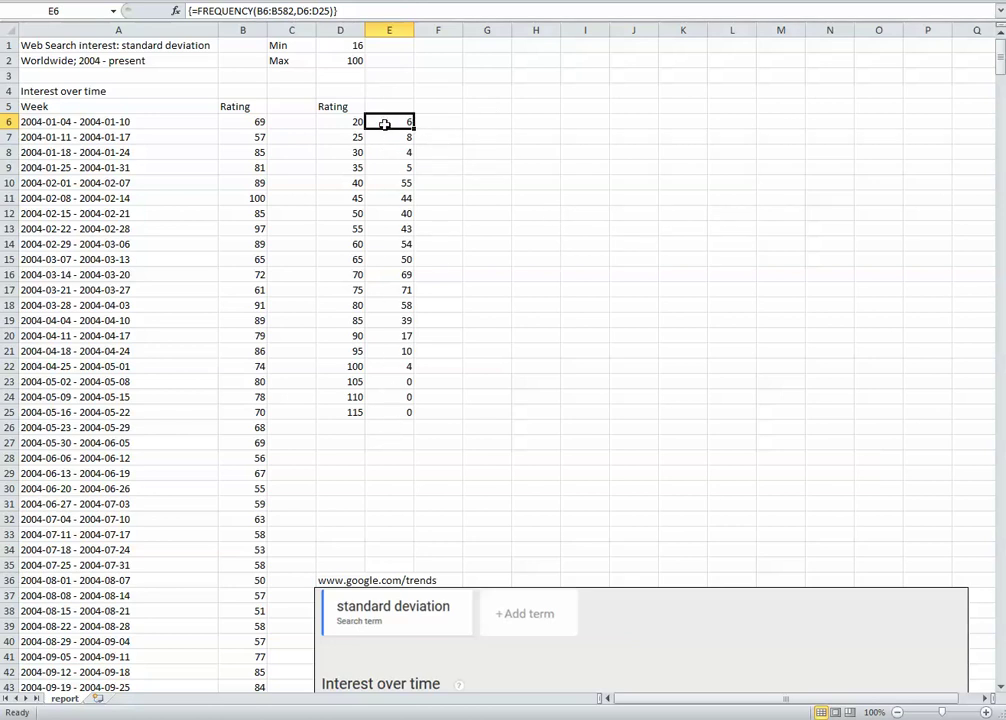
drag(386, 124, 398, 412)
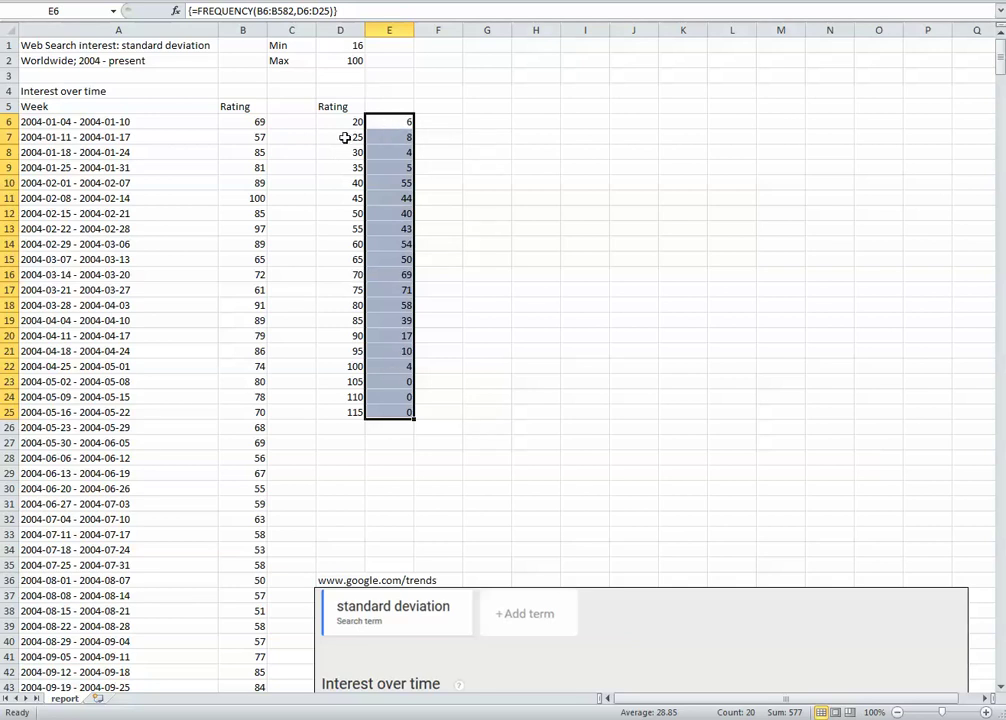
click(553, 180)
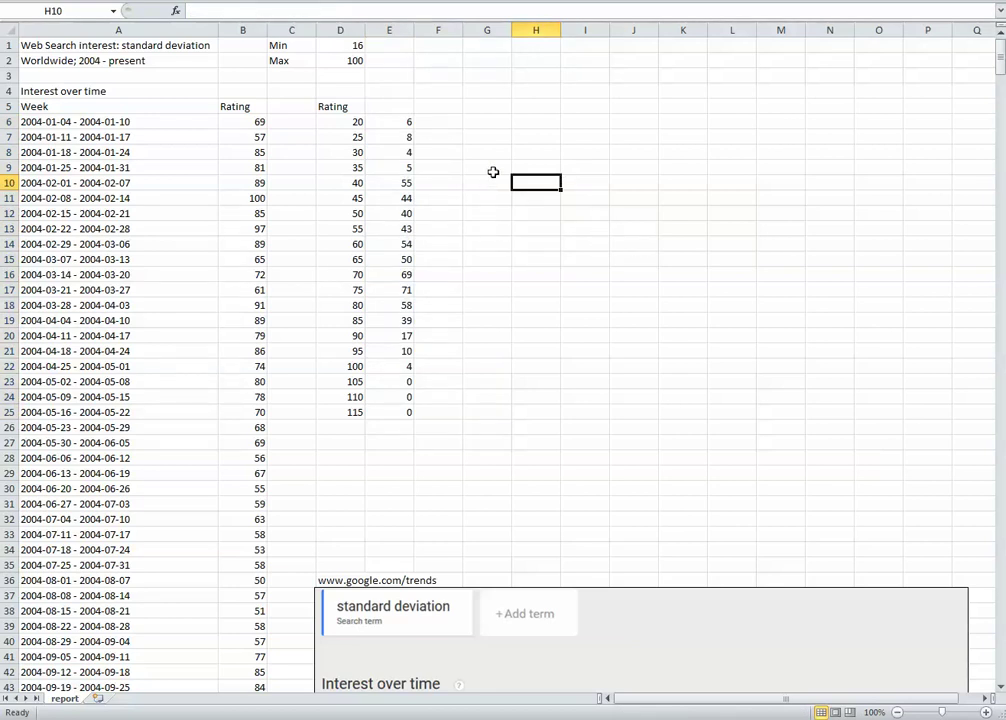
Try a first bin value of 0 in D6 to test the frequencies, and undo that change
click(352, 122)
text(0)
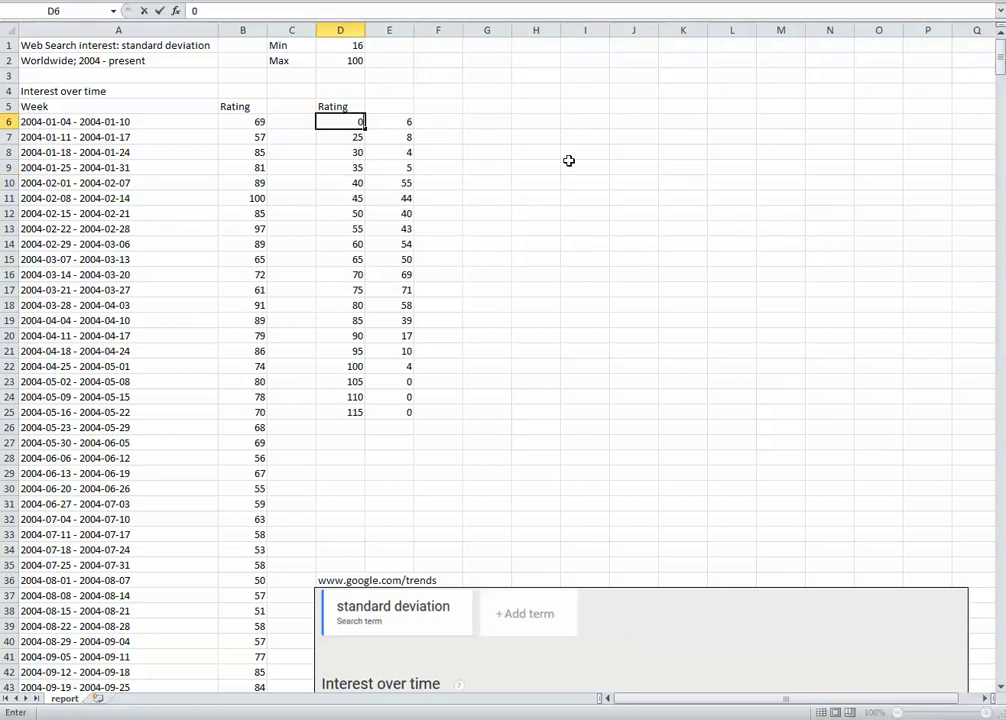
key(Return)
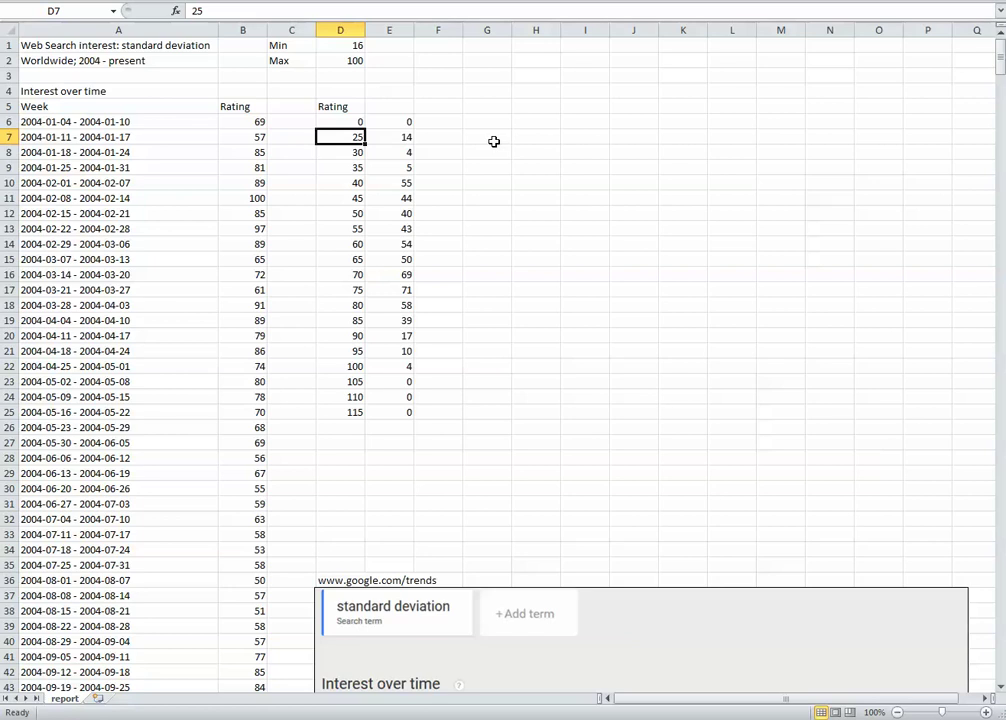
key(ctrl+z)
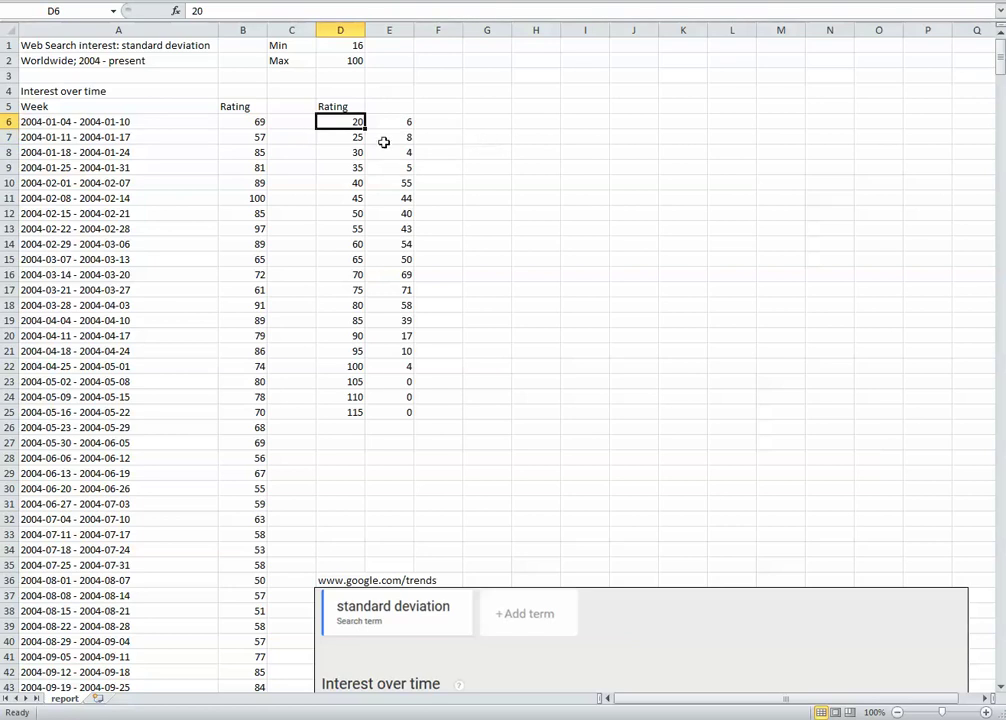
Insert a clustered column chart of the frequencies in E6:E25 and place it, enlarged, over about columns G to O, rows 4 to 24
drag(393, 126, 404, 413)
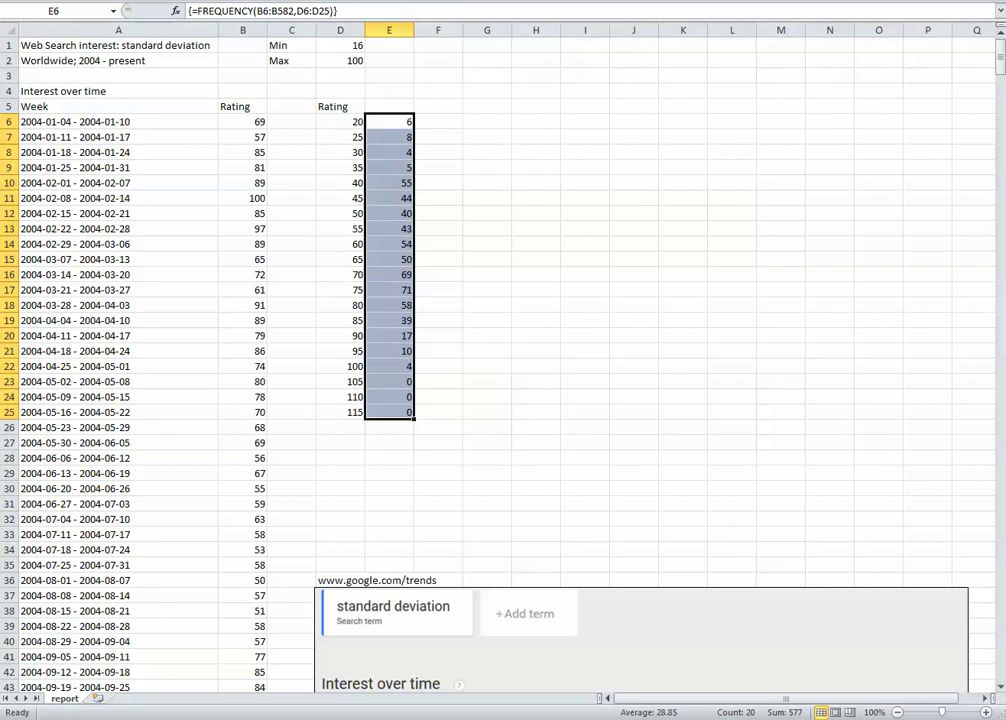
click(291, 27)
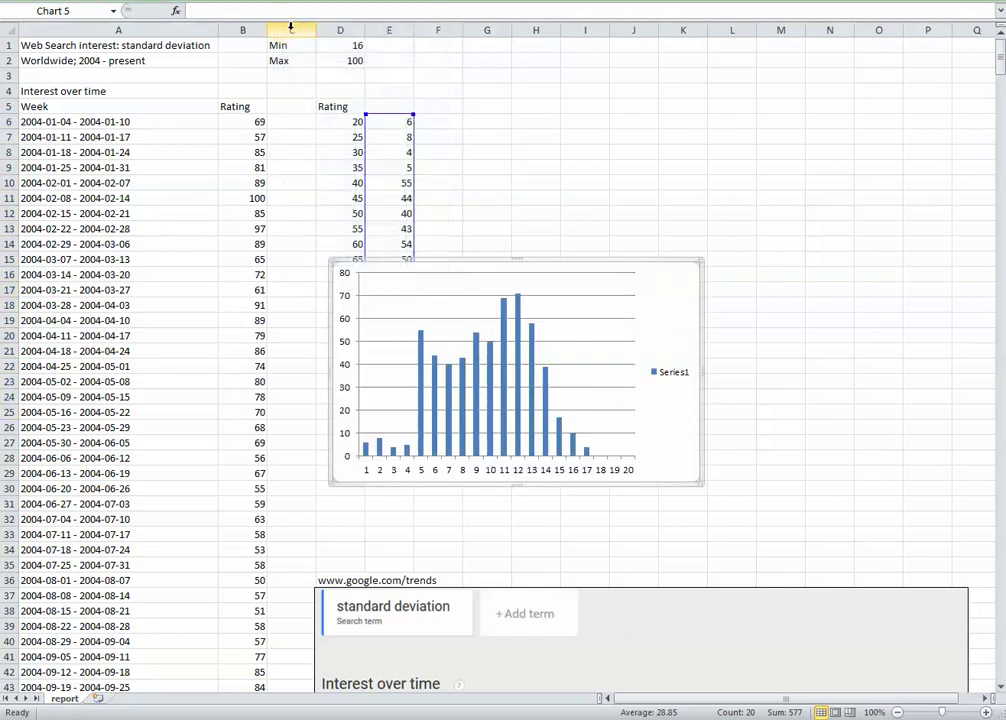
drag(498, 263, 638, 83)
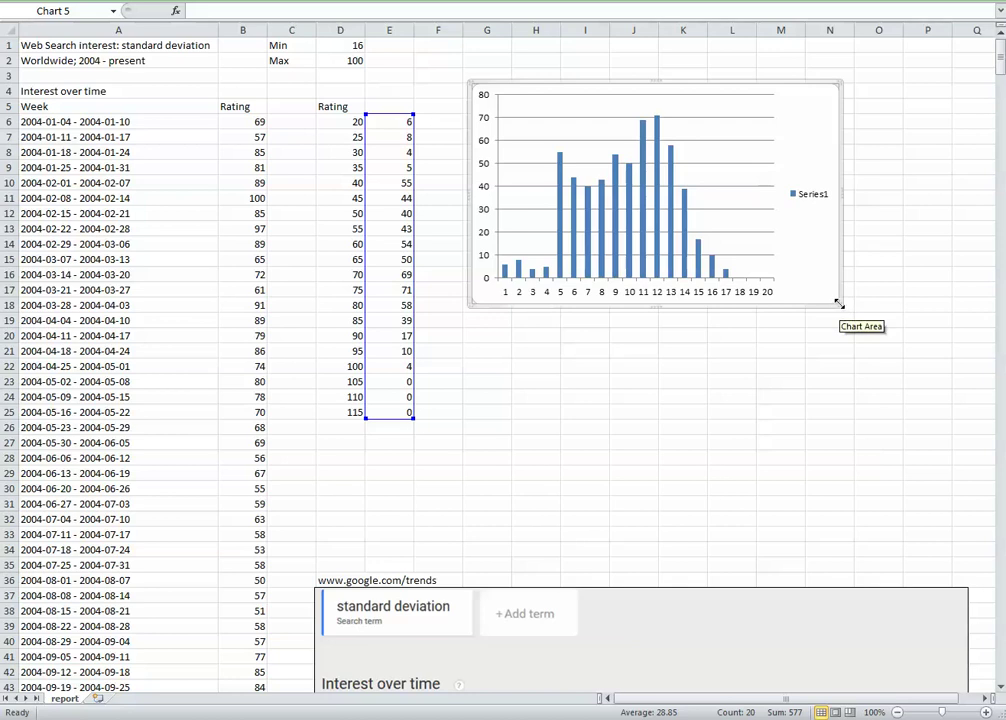
drag(840, 304, 902, 399)
Delete the legend and the horizontal major gridlines from the frequency column chart
click(870, 242)
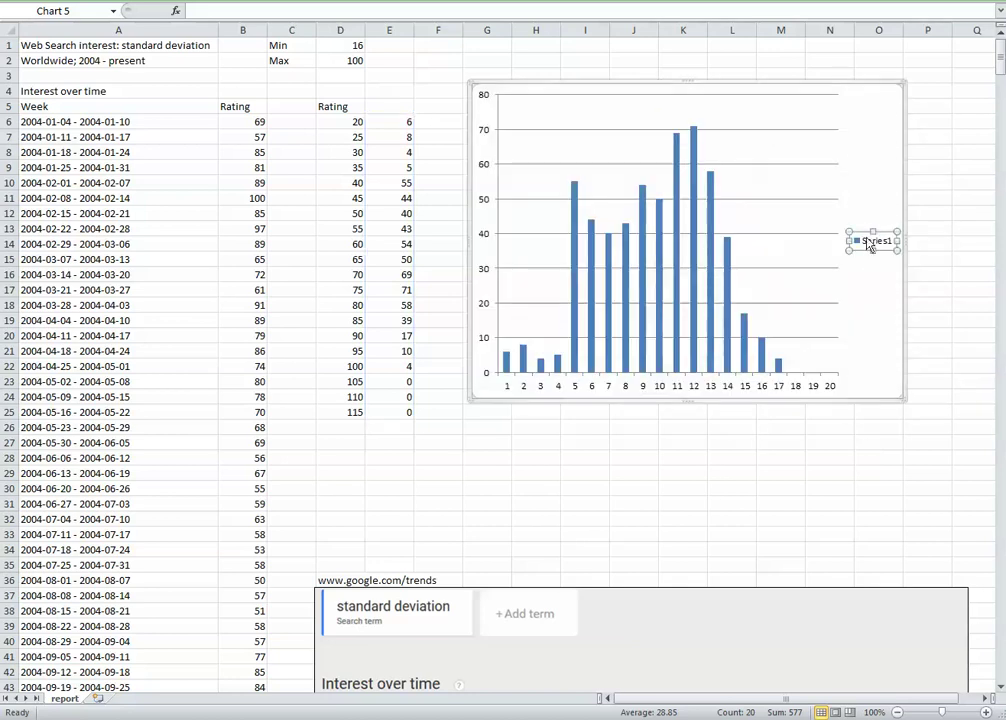
key(Delete)
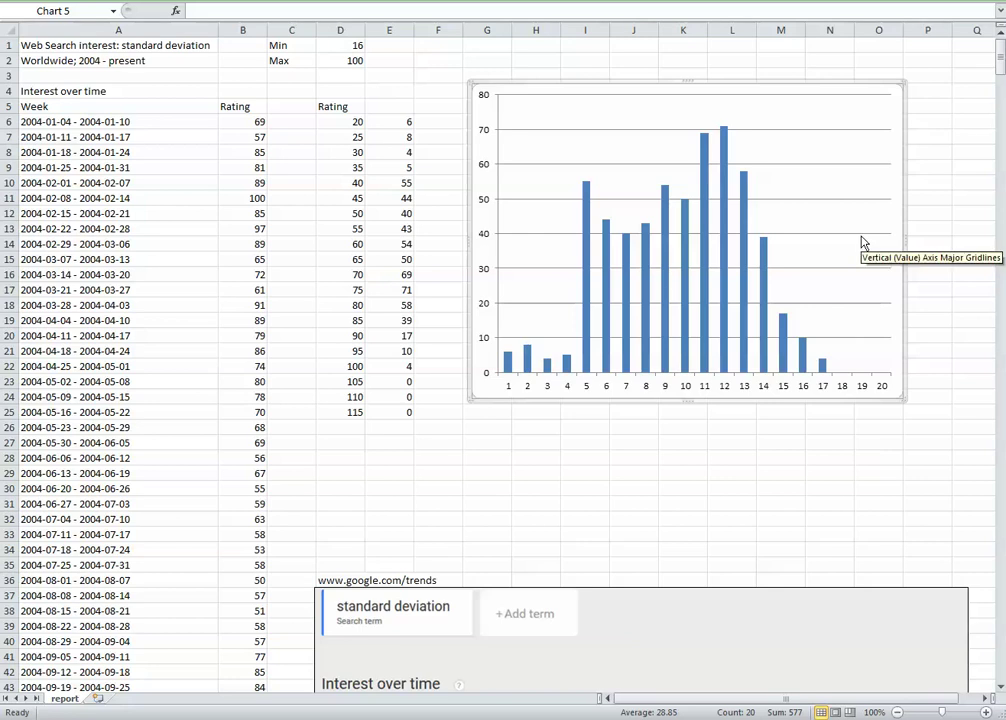
click(862, 241)
key(Delete)
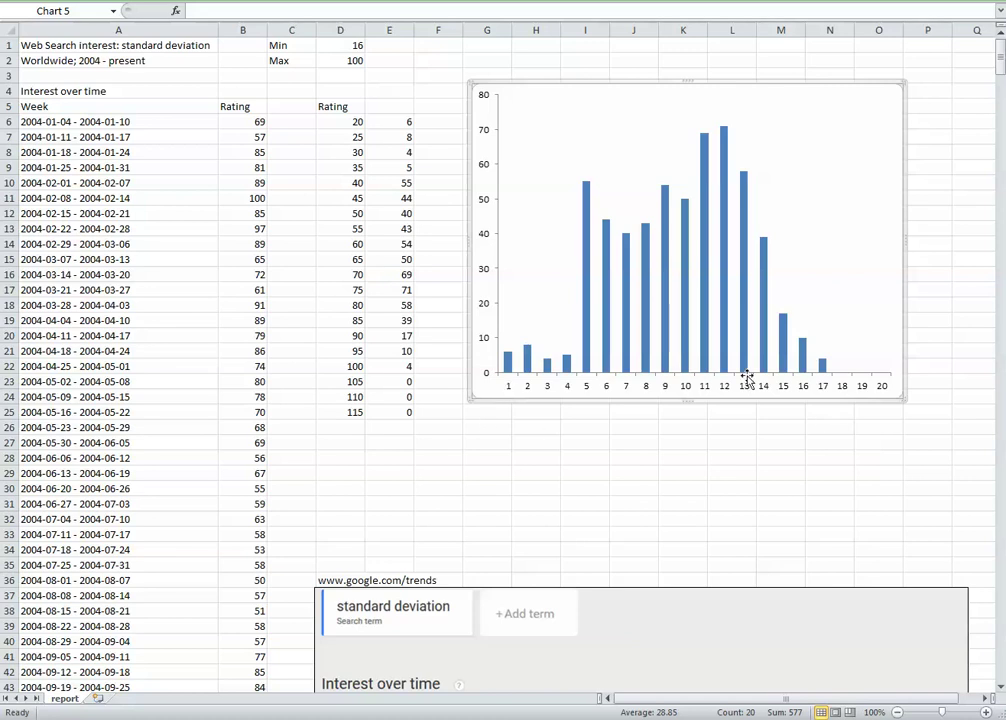
Set the frequency chart's horizontal axis labels to the bin values in D6:D25
right_click(829, 241)
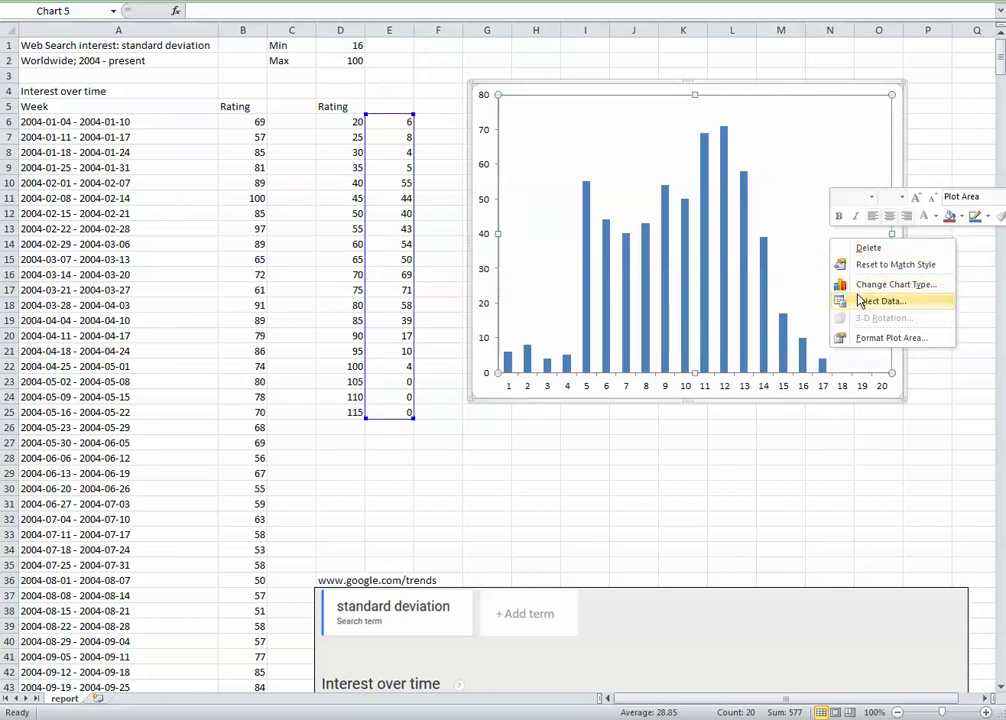
click(862, 303)
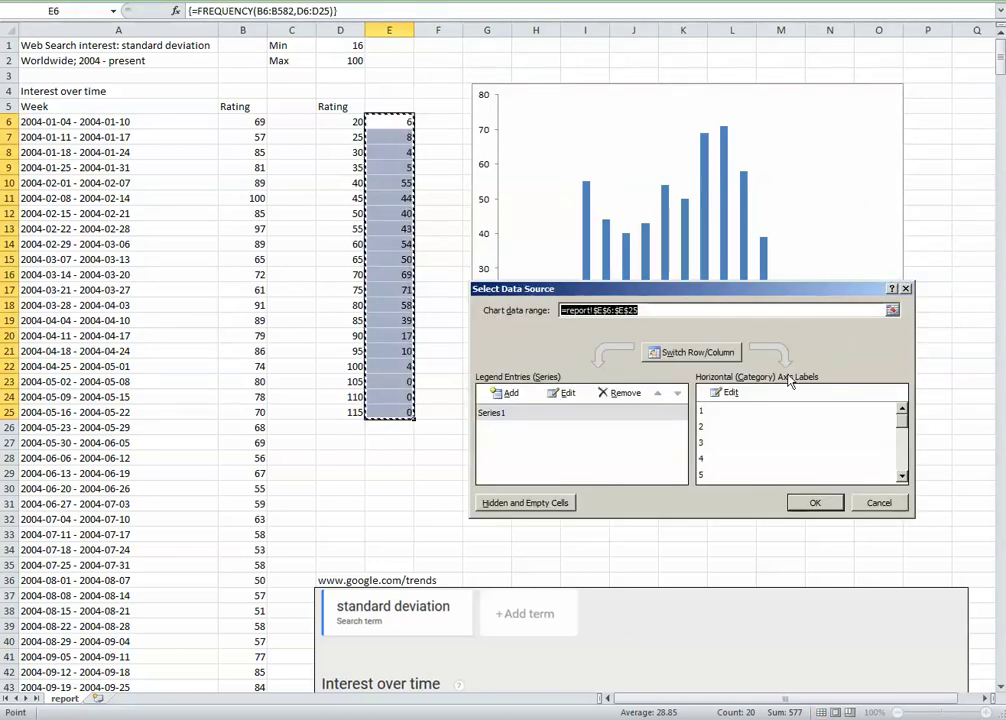
click(733, 396)
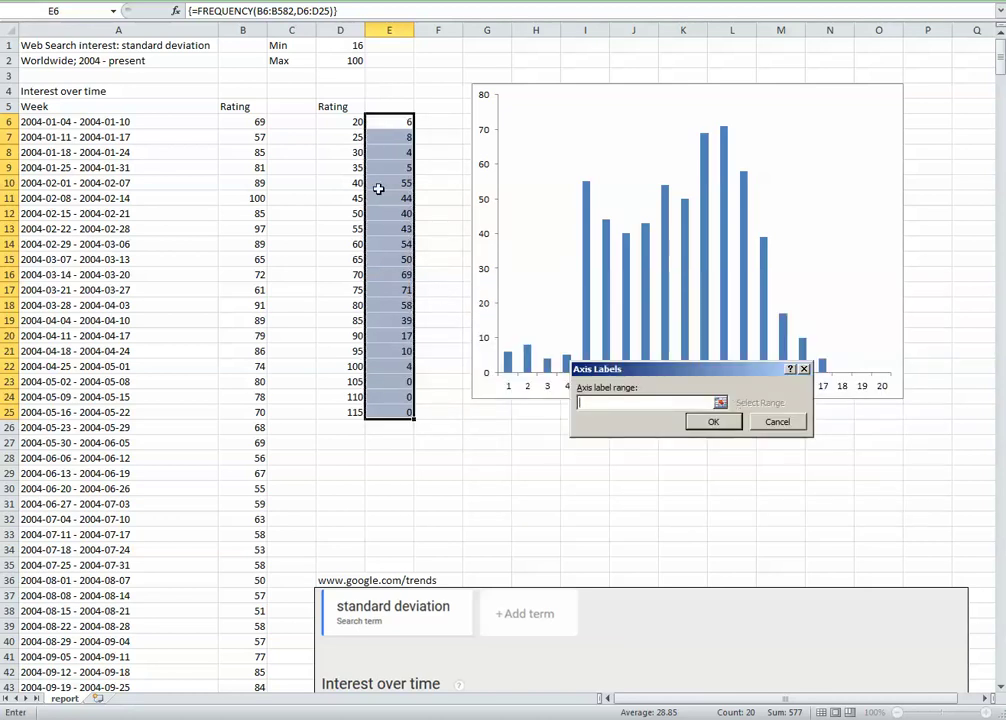
drag(350, 122, 355, 404)
key(Return)
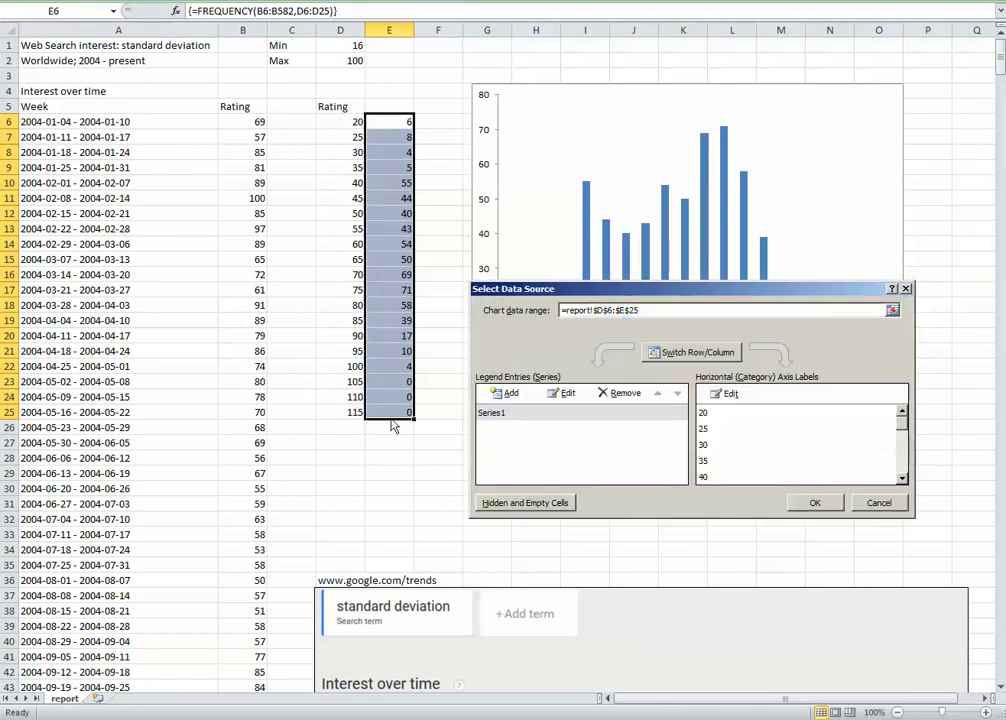
click(810, 503)
click(810, 508)
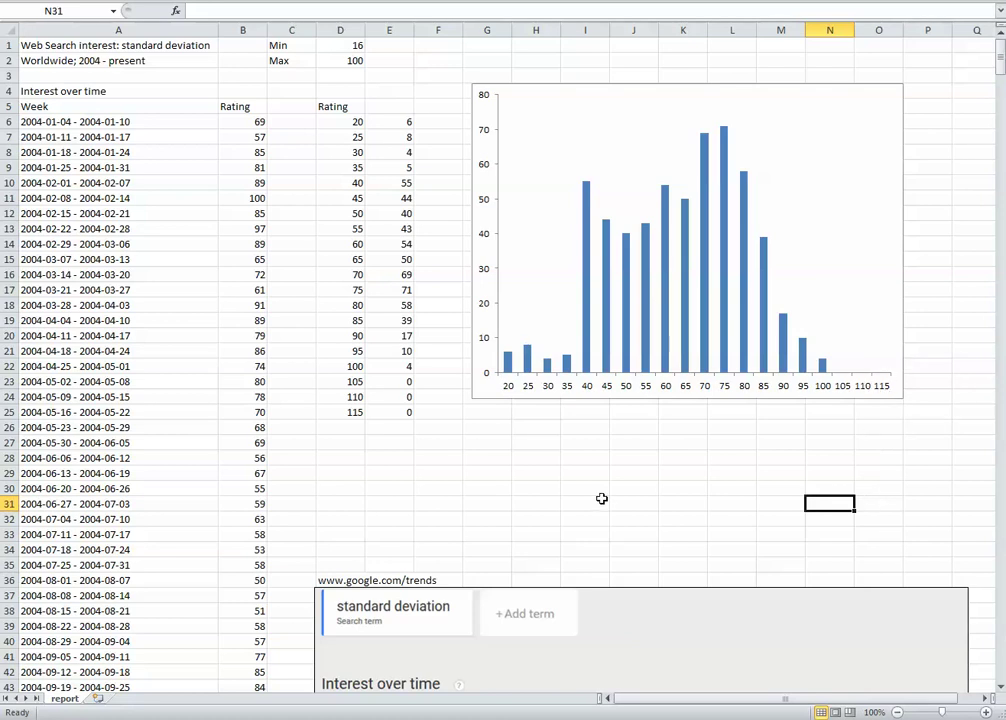
Change the first two bins in D6 and D7 to 0 and 15, and fill that series down to D25
click(352, 125)
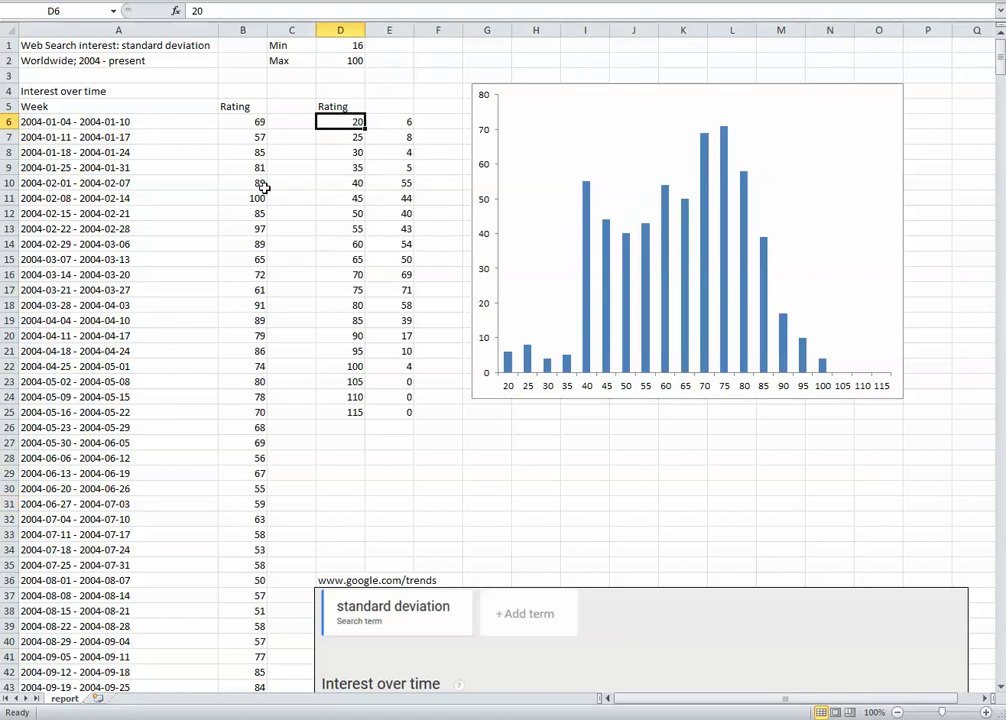
text(0)
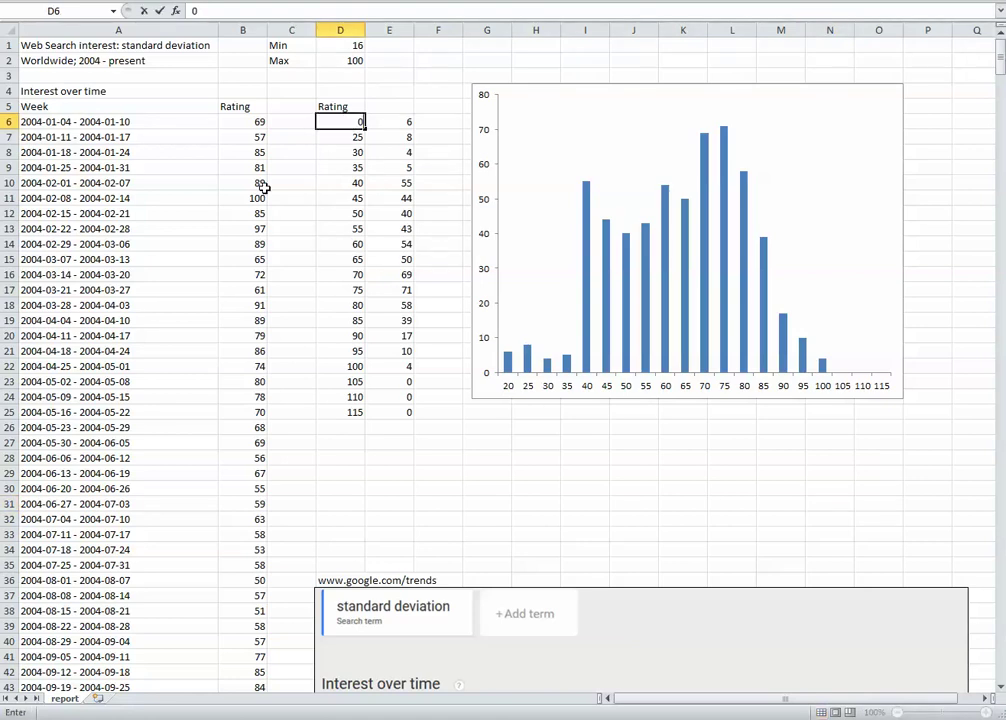
key(Return)
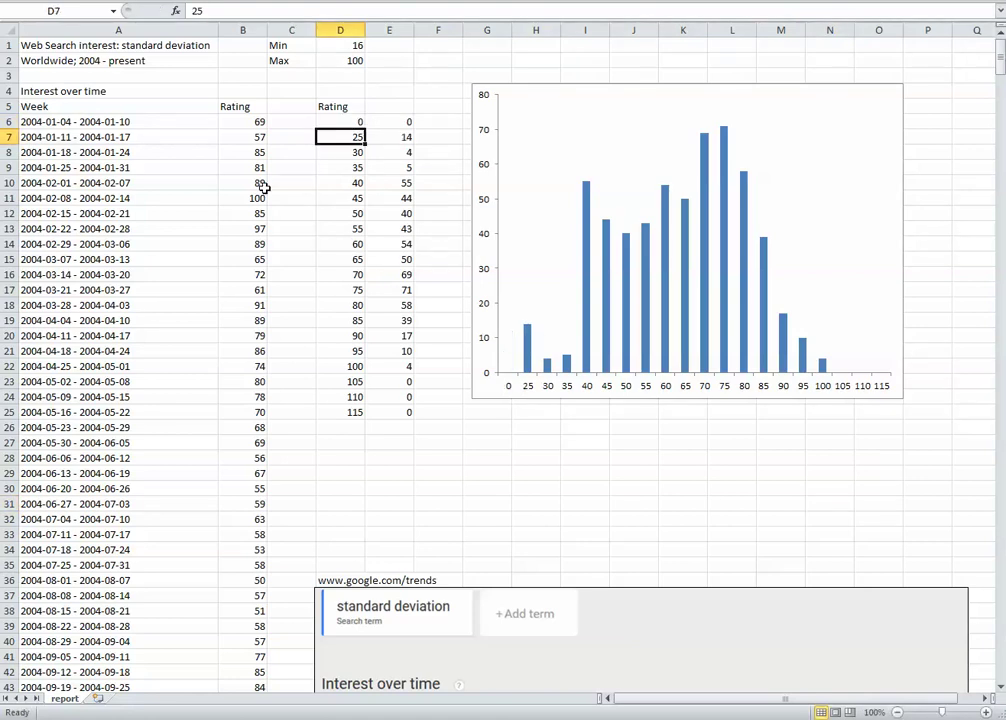
text(15)
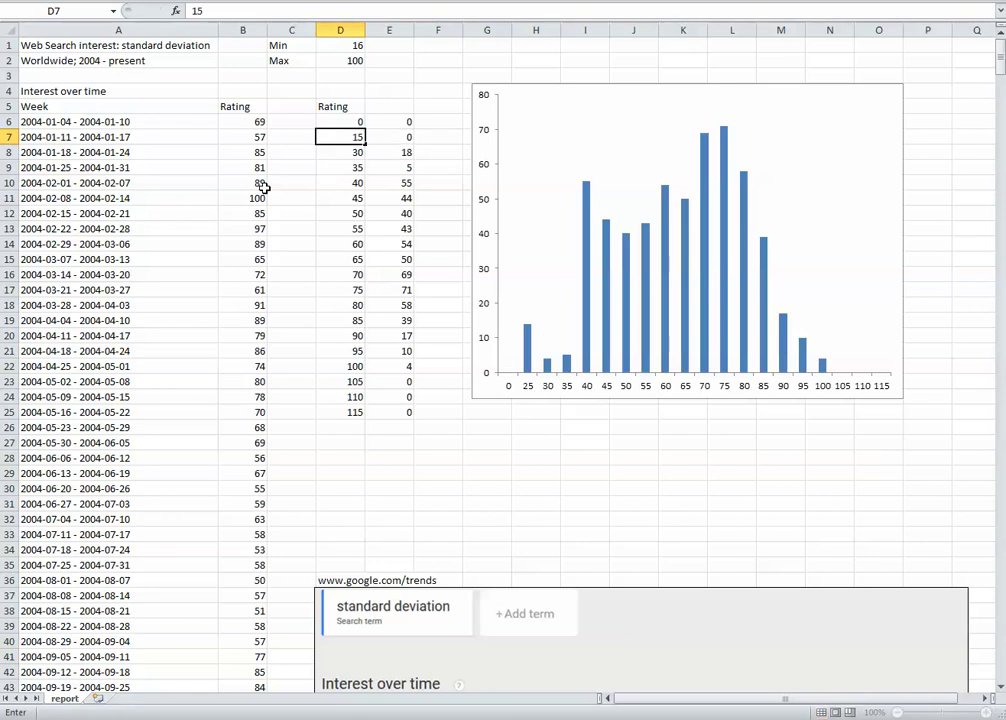
key(Return)
key(Up)
key(Up)
key(shift+Down)
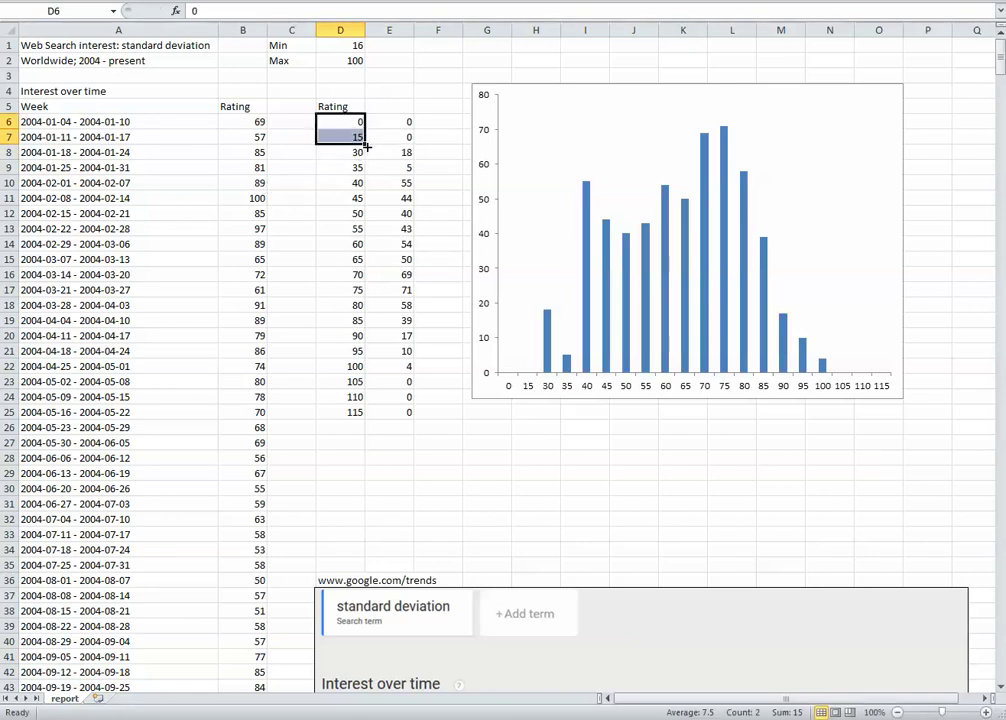
drag(365, 143, 358, 413)
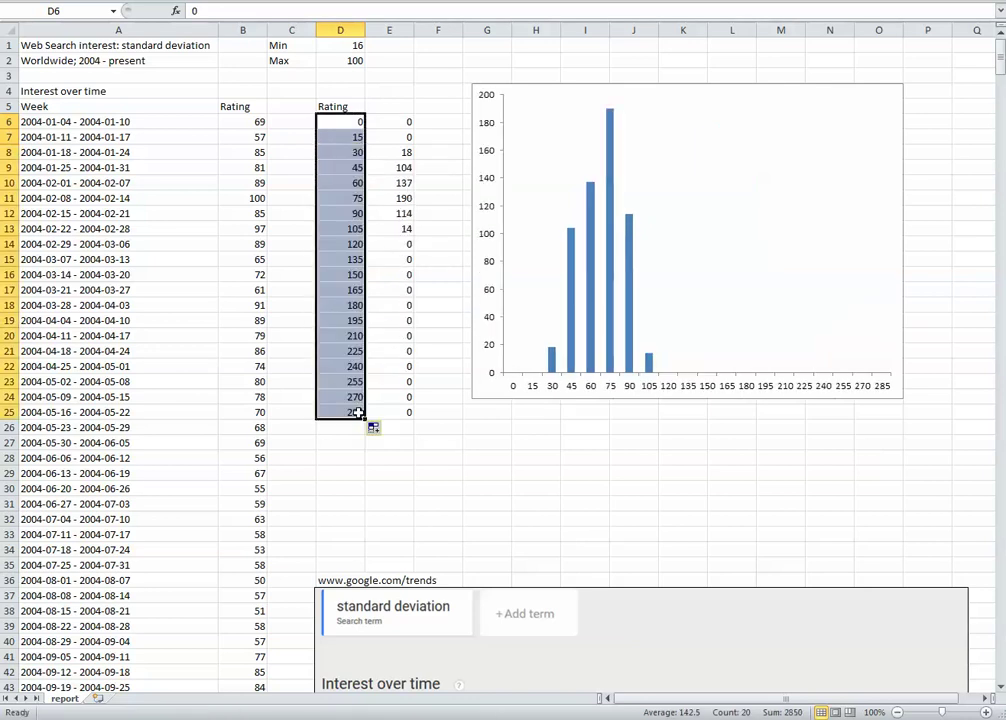
click(606, 473)
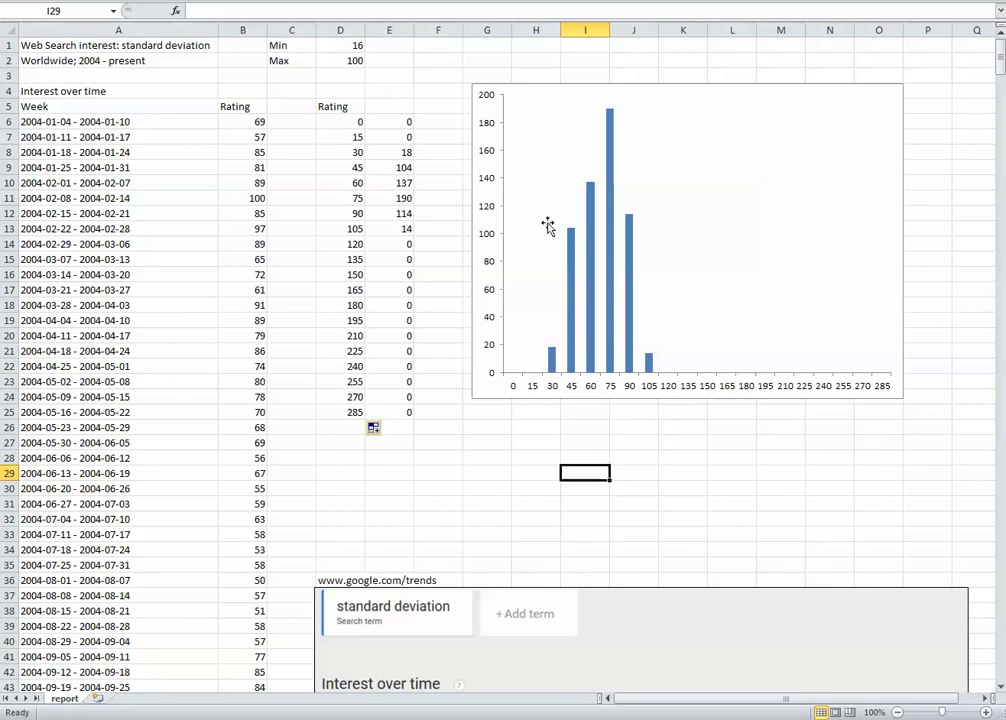
Limit the chart's data series values to the frequencies in E6:E14
right_click(739, 361)
click(785, 420)
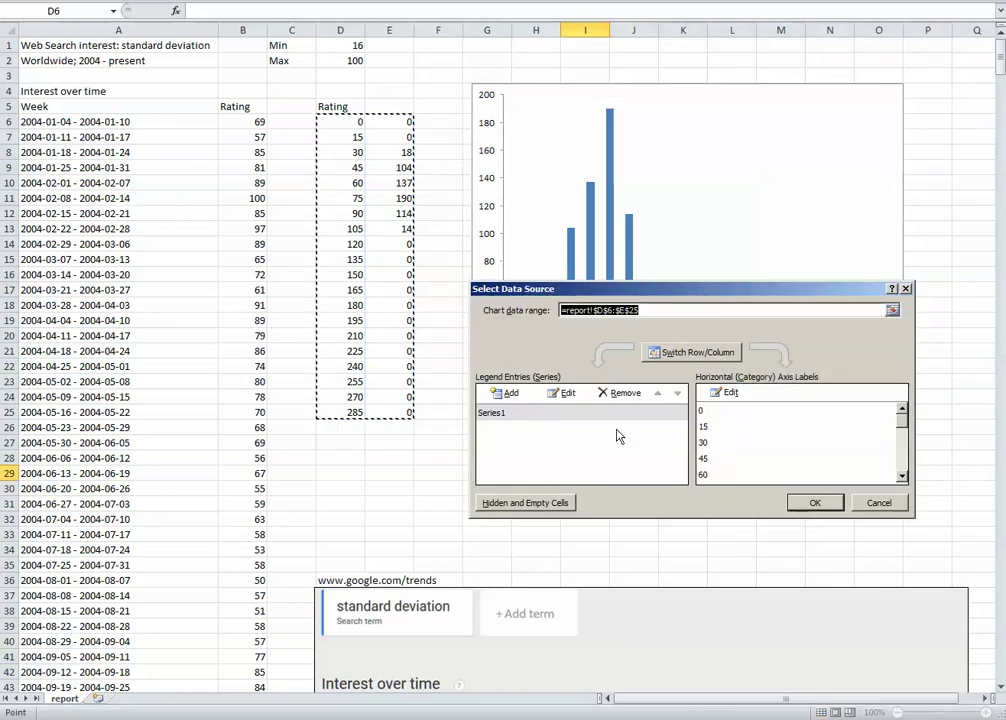
click(560, 412)
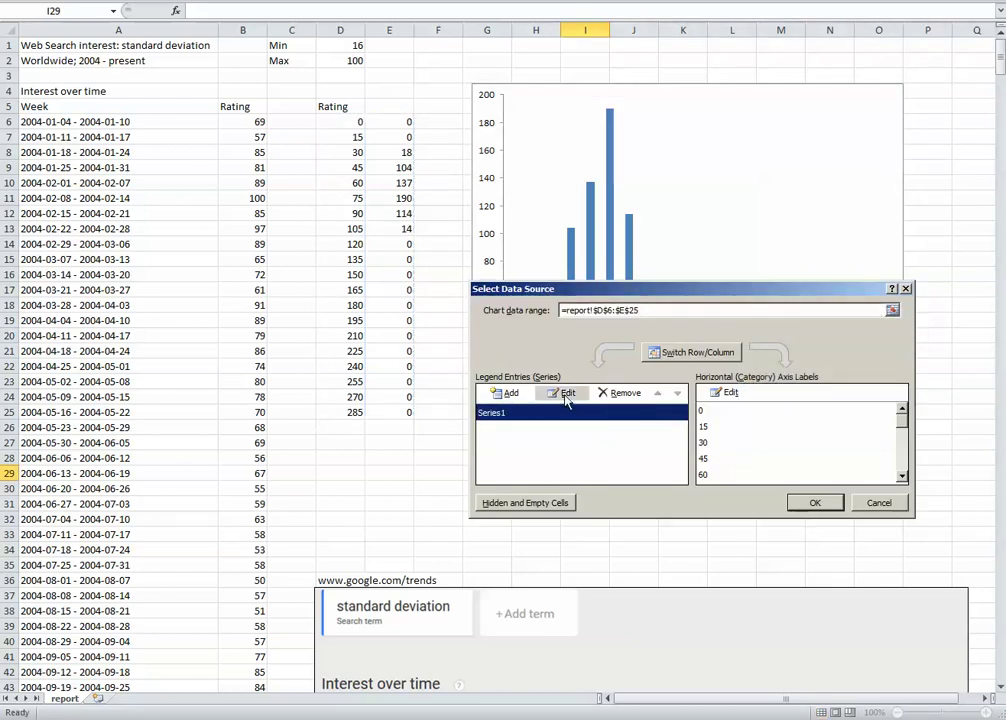
click(563, 393)
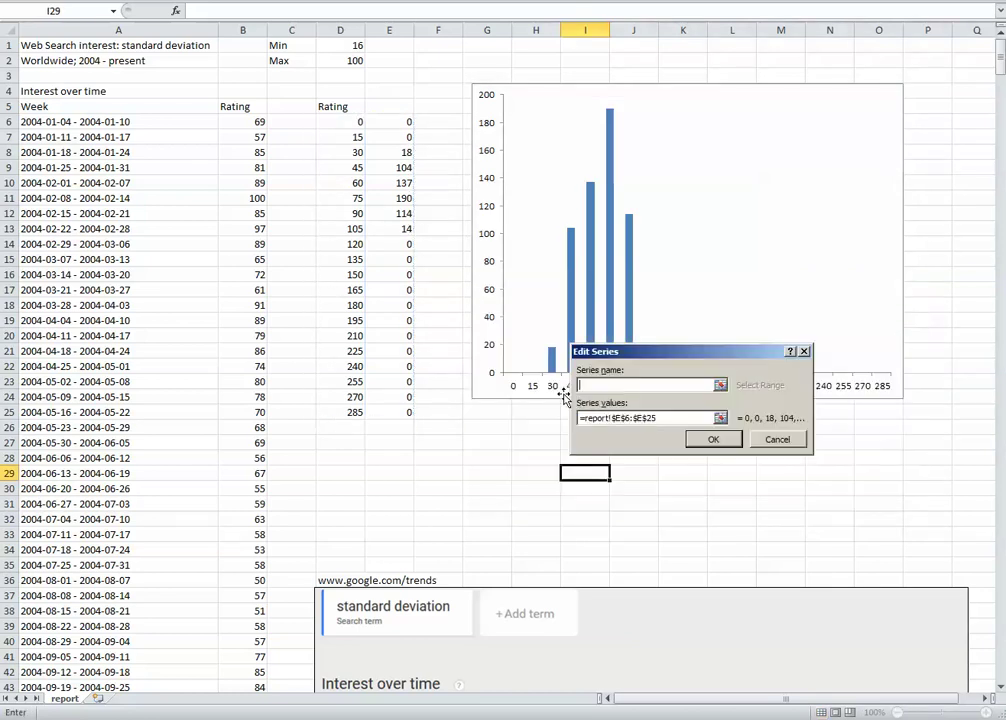
click(721, 419)
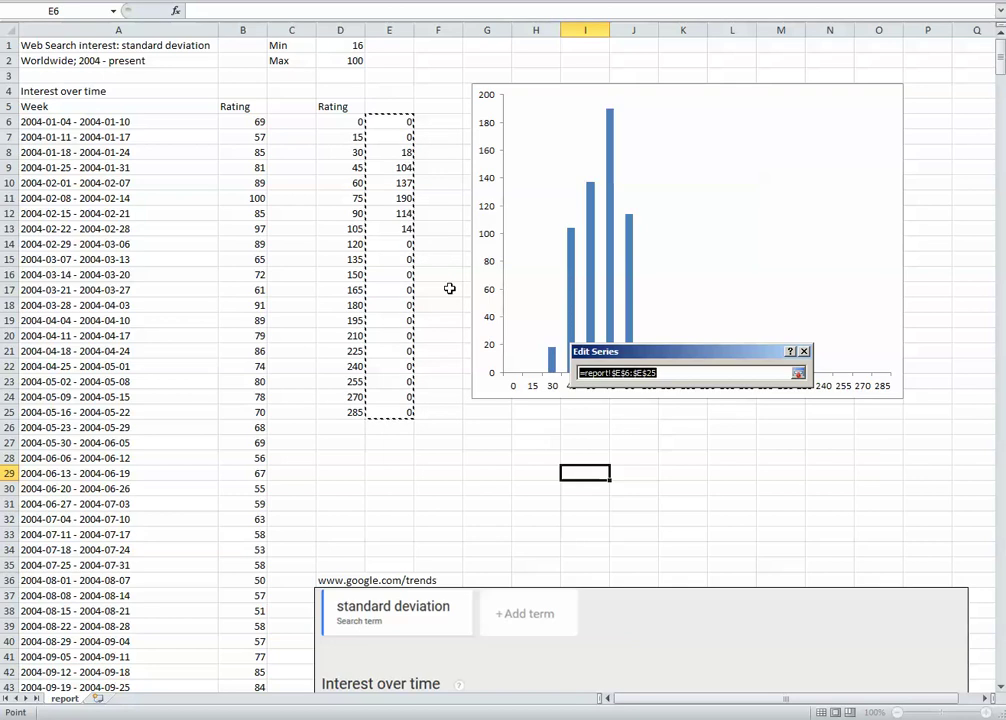
drag(404, 126, 408, 233)
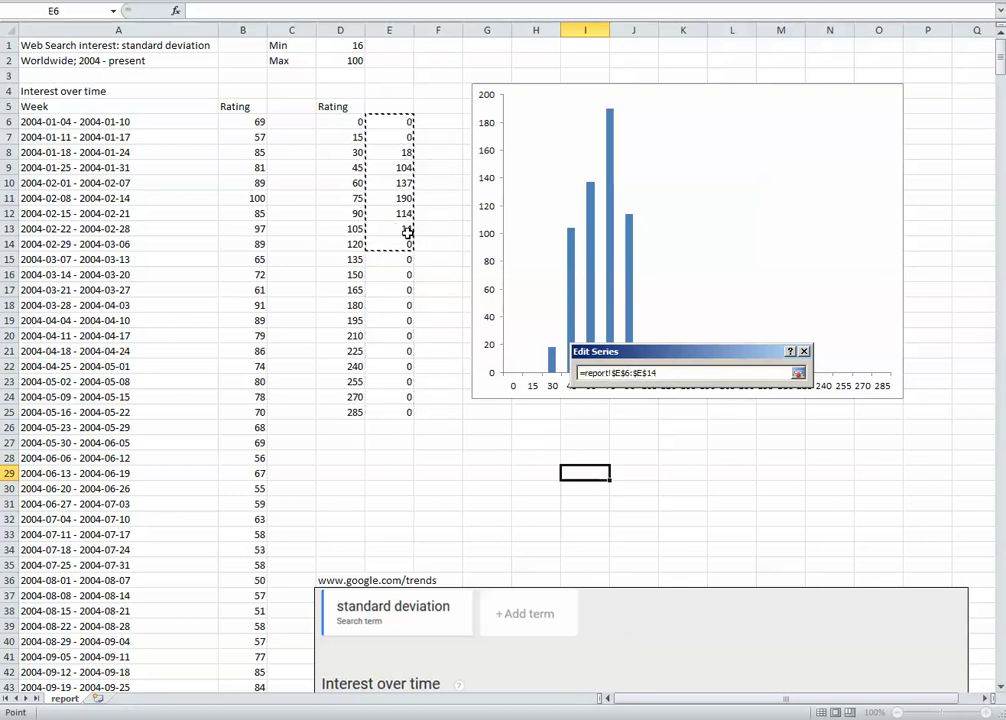
key(Return)
click(712, 440)
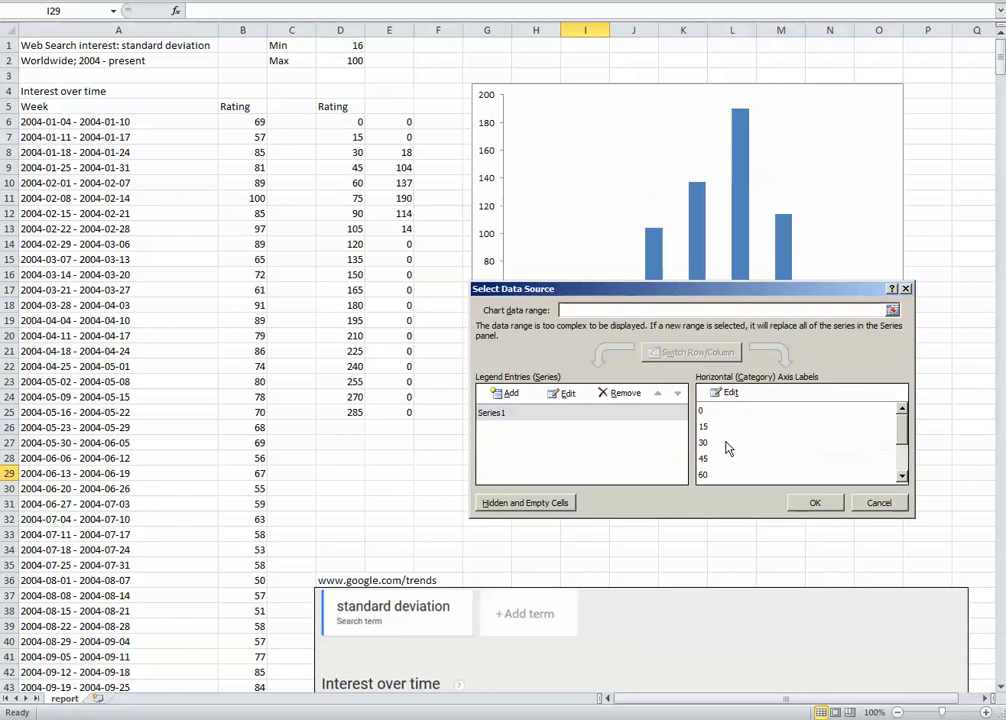
Limit the chart's horizontal axis labels to the bins in D6:D14 and apply the data source changes
click(728, 393)
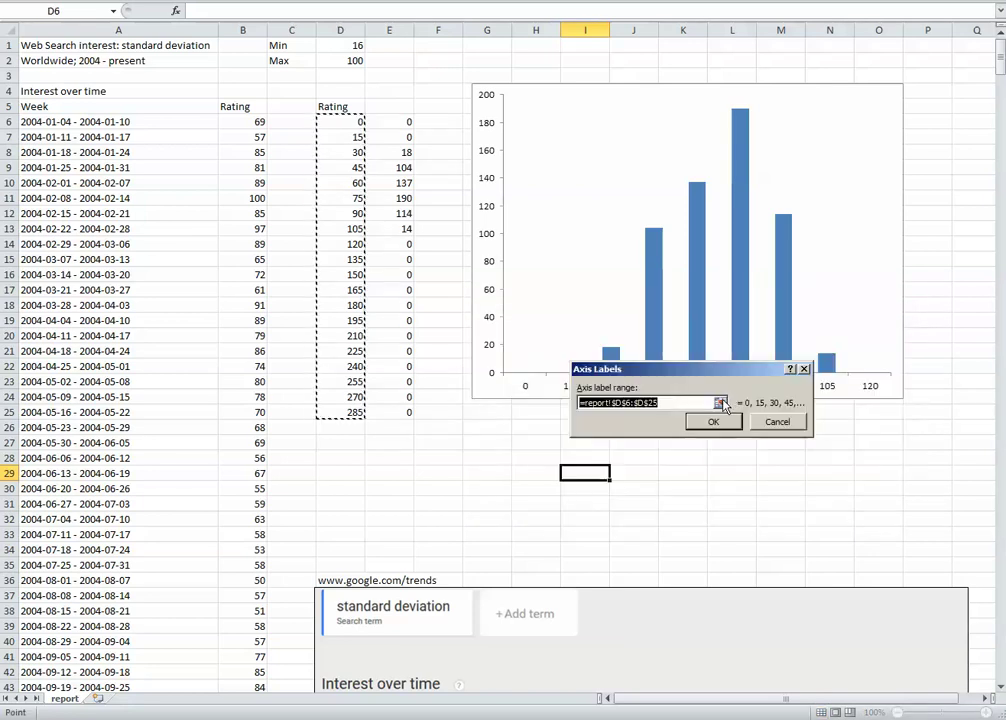
click(720, 403)
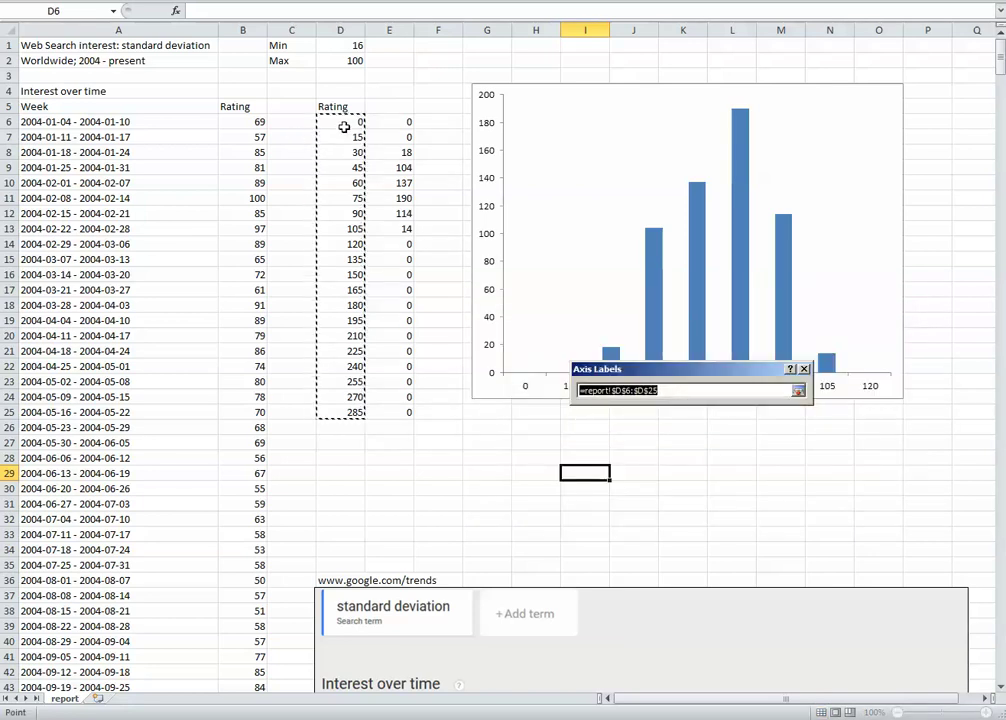
click(343, 122)
drag(343, 122, 351, 242)
click(798, 390)
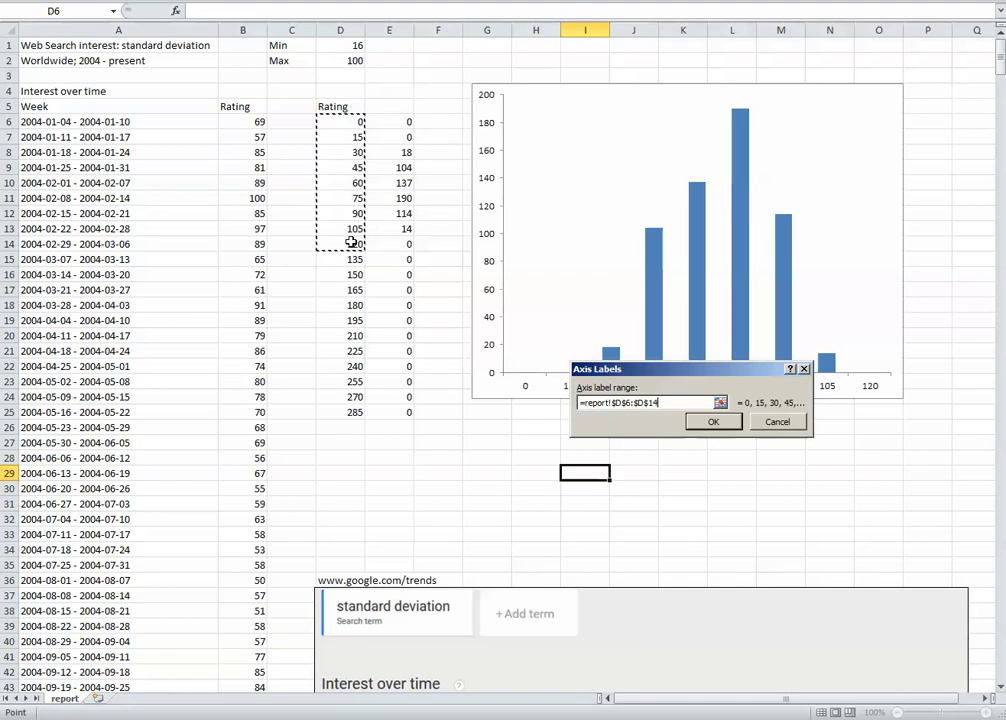
click(710, 421)
click(810, 502)
click(806, 503)
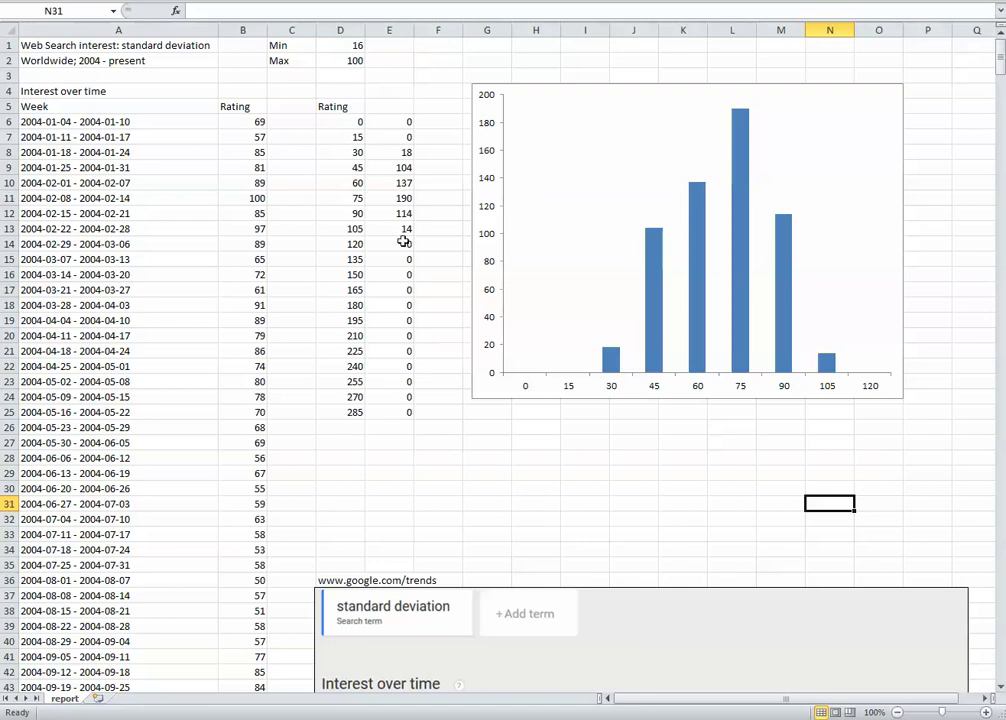
Try to delete the surplus frequencies in E14:E25 from the FREQUENCY array
drag(404, 245, 396, 408)
key(Delete)
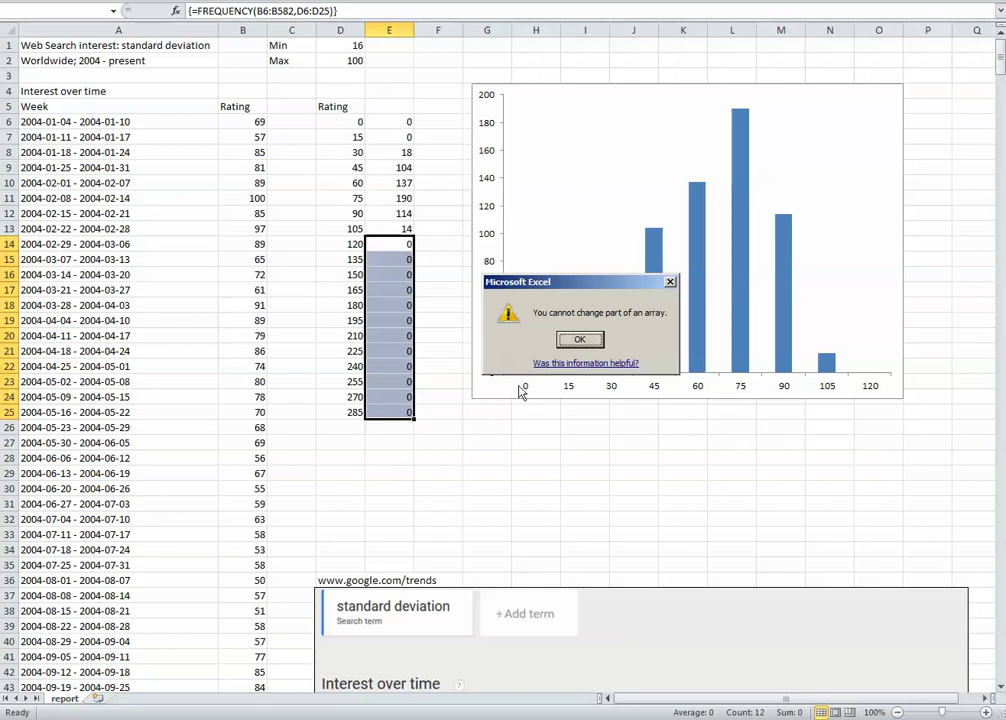
key(Return)
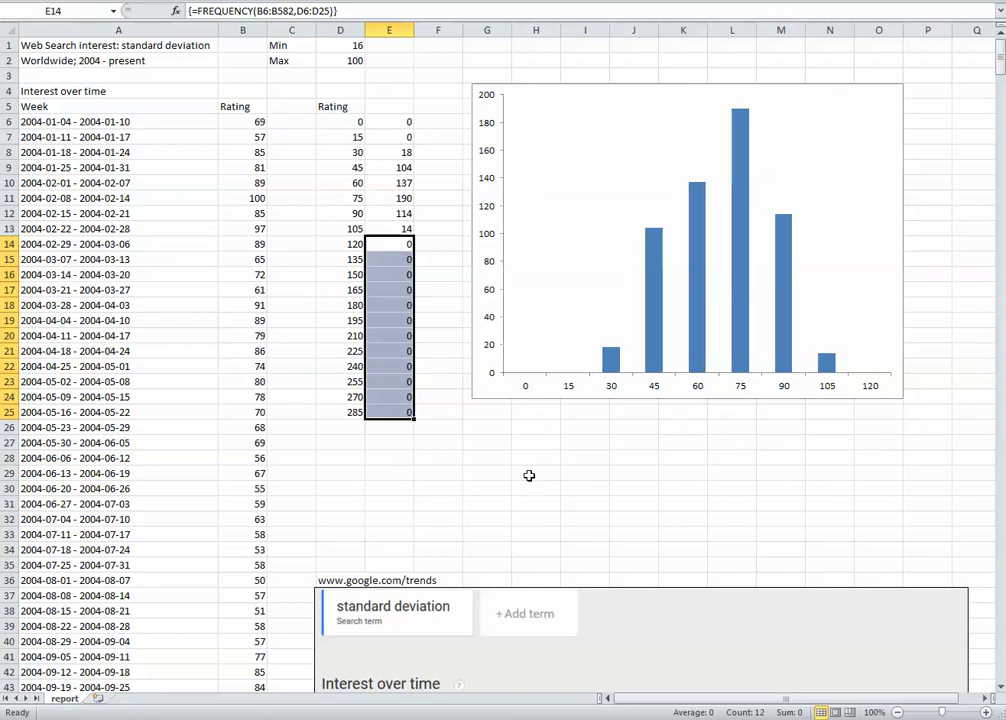
click(529, 475)
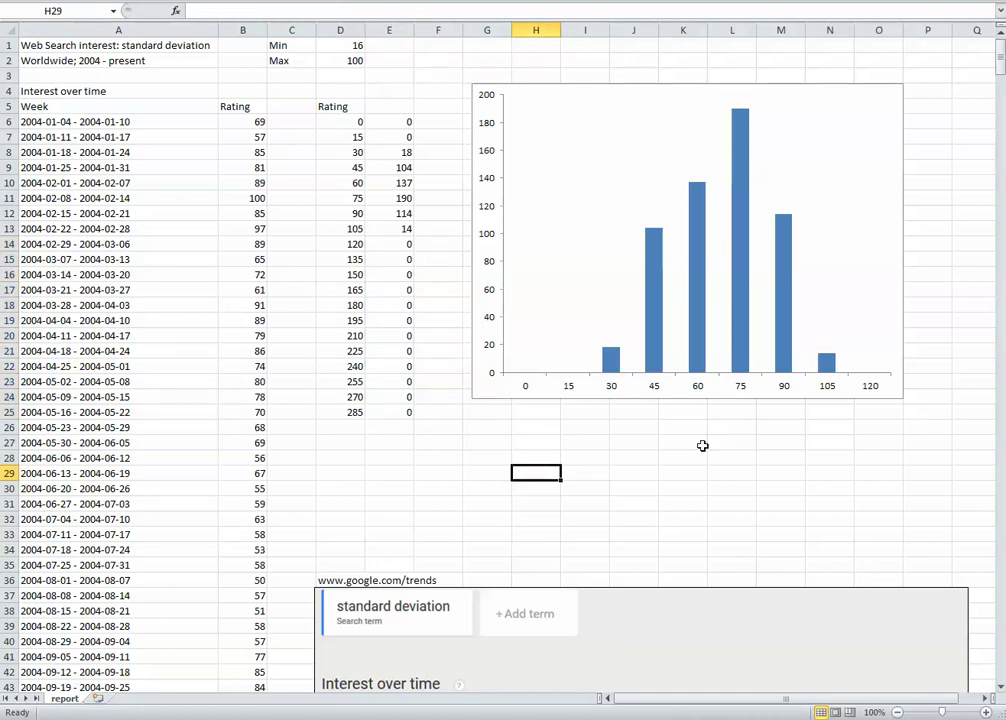